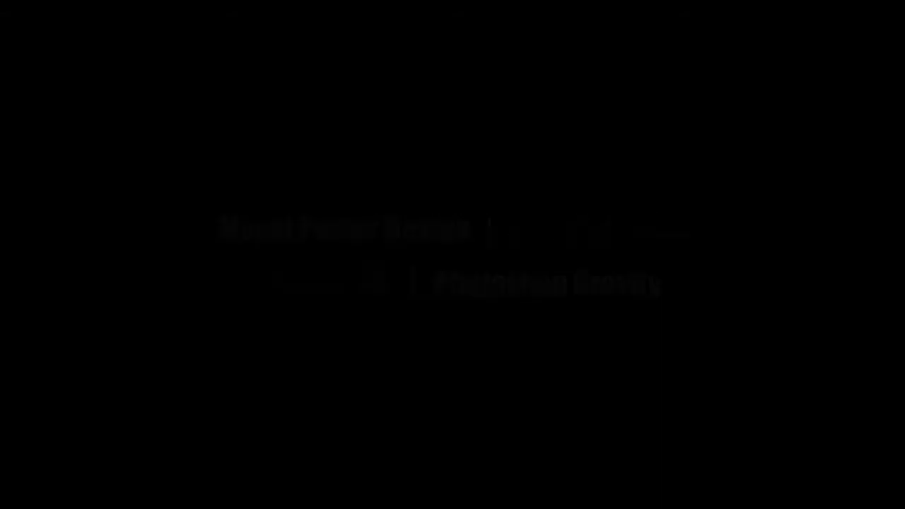
Step: Refresh the desktop and bring back the Photoshop window showing the woman's portrait
right_click(668, 309)
left_click(703, 335)
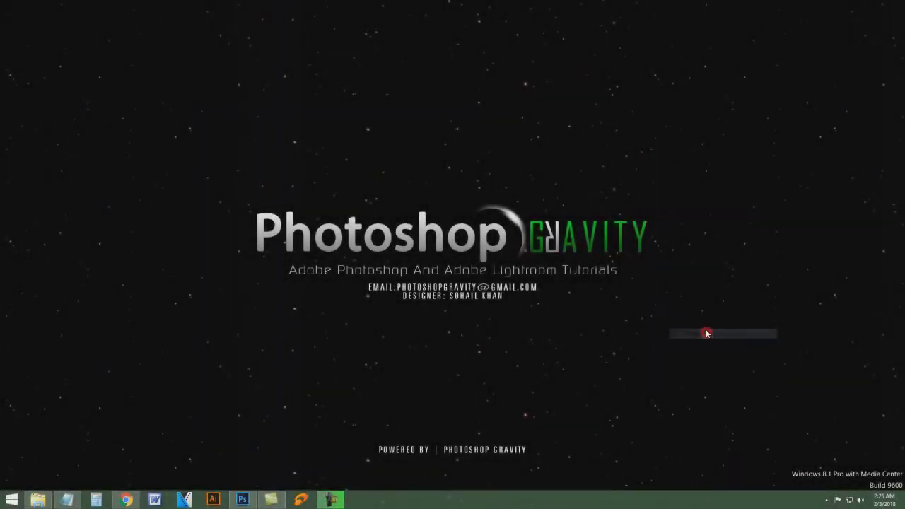
left_click(242, 499)
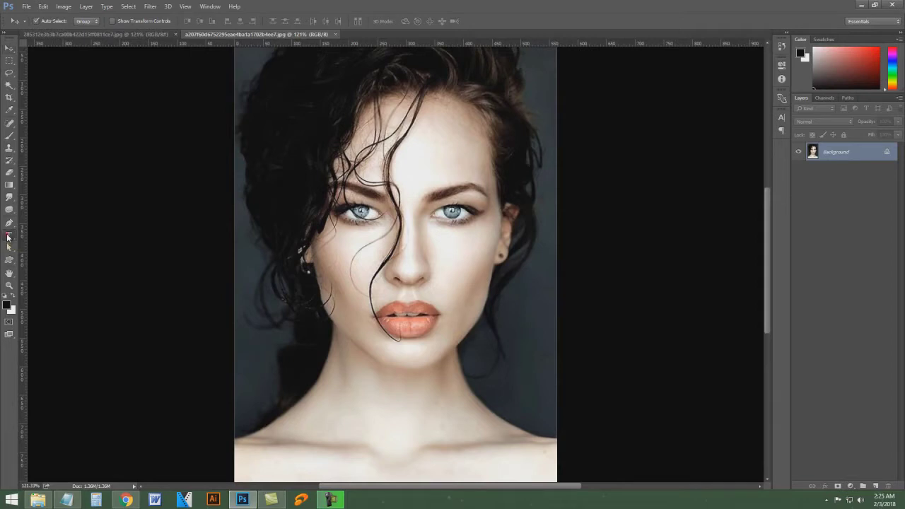
Step: Add a LOST STORM text line near the top of the portrait
left_click(7, 237)
left_click(320, 122)
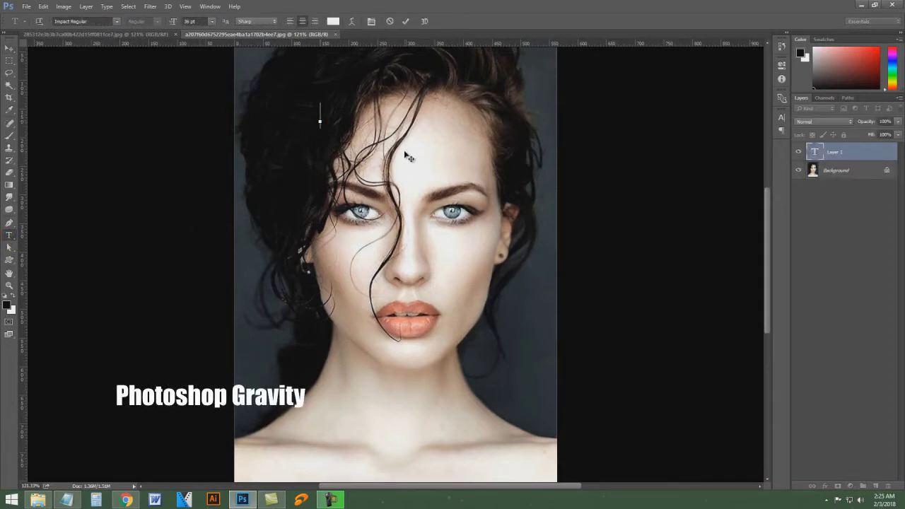
type("LOST STORM")
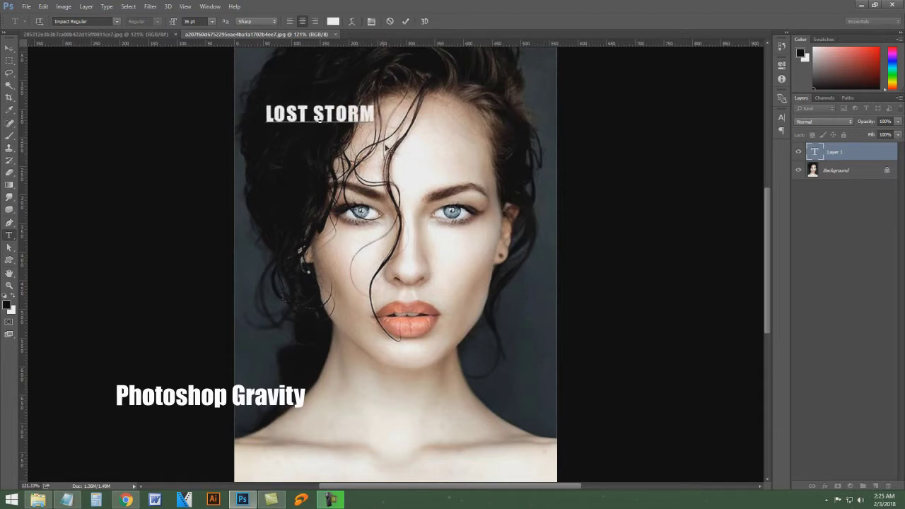
Step: Make the LOST STORM title 72 pt Faux Bold and commit it
key("ctrl+a")
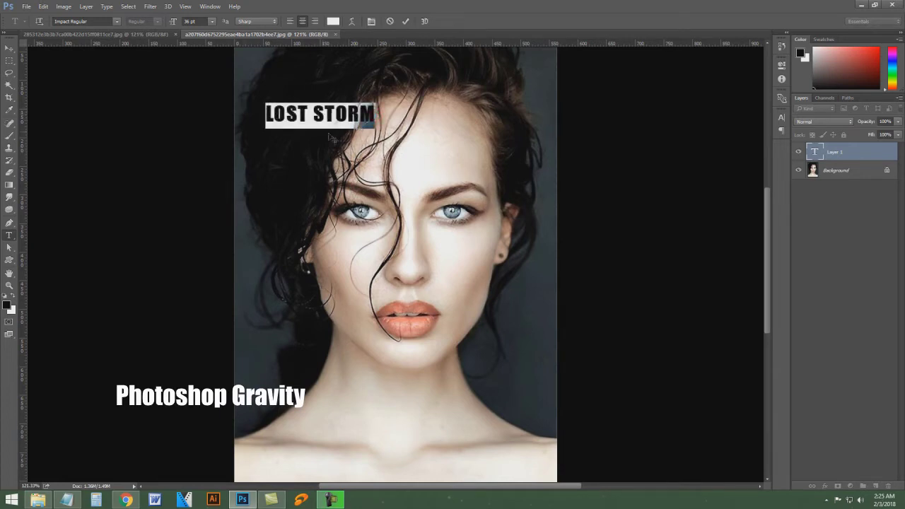
left_click(782, 119)
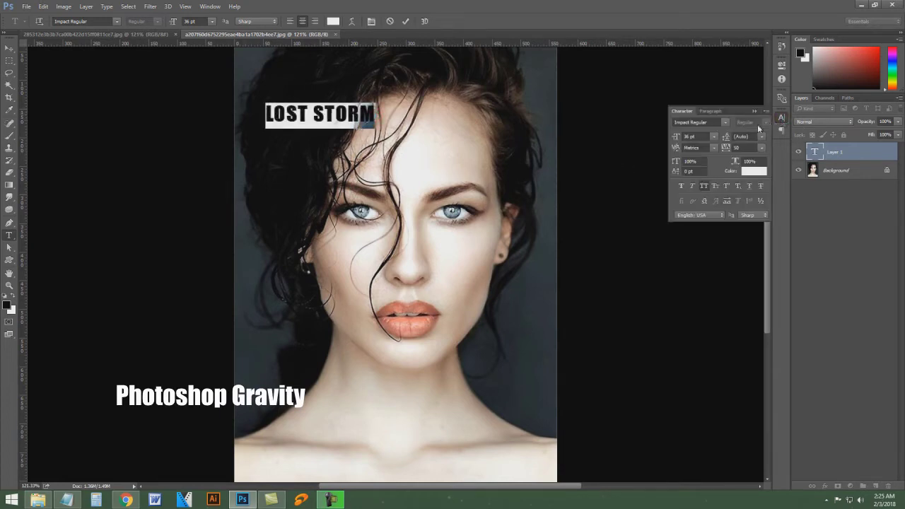
left_click(713, 138)
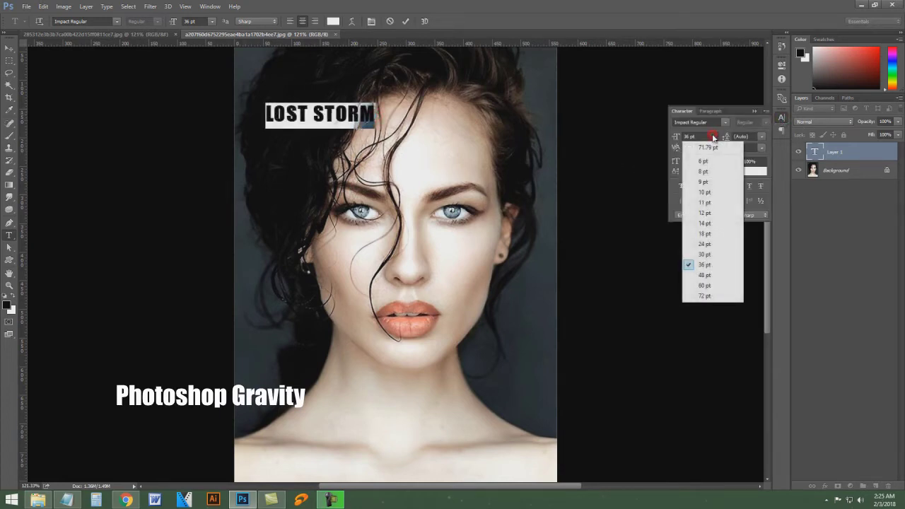
left_click(723, 298)
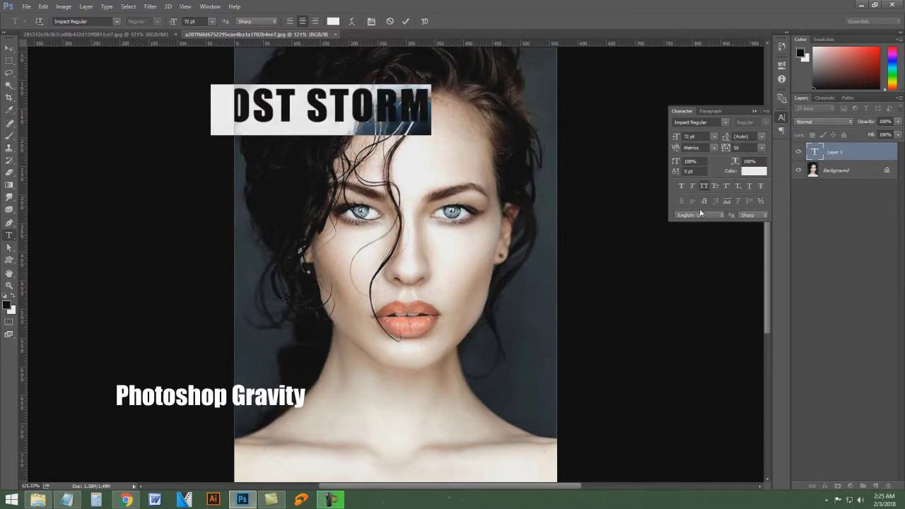
left_click(681, 185)
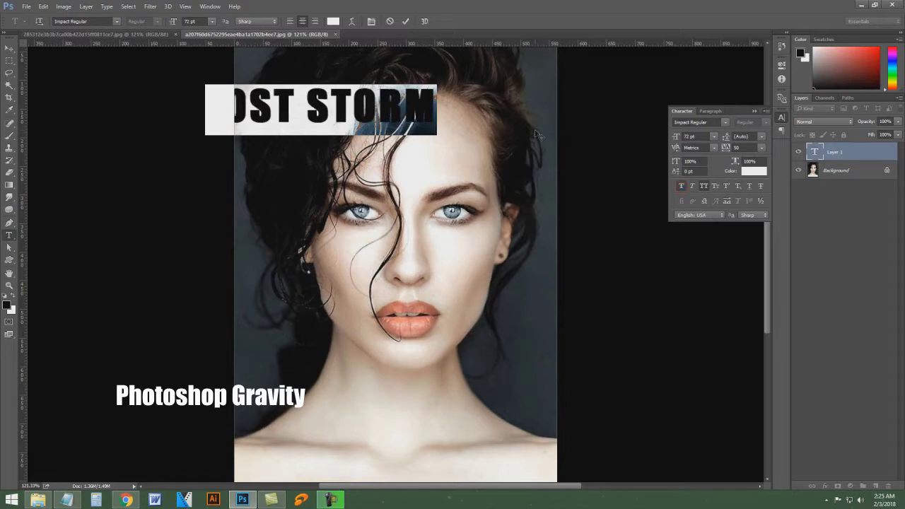
left_click(406, 21)
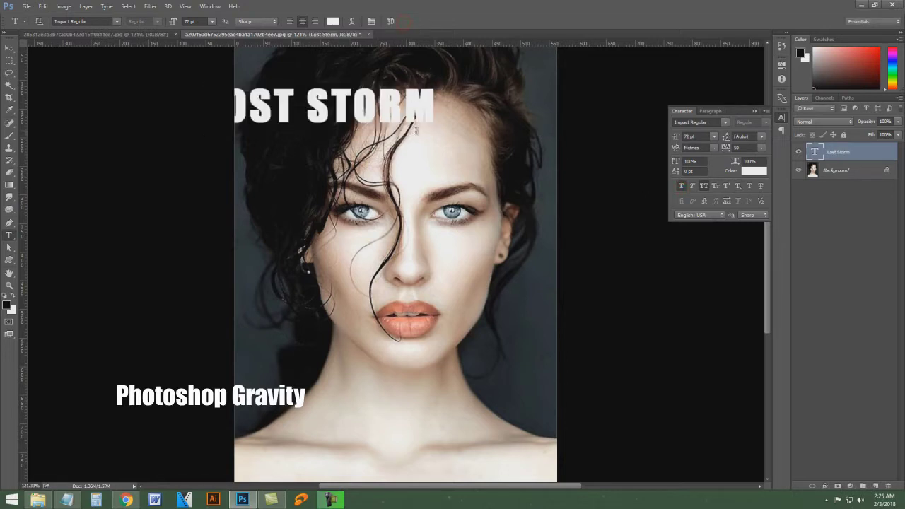
left_click(354, 187)
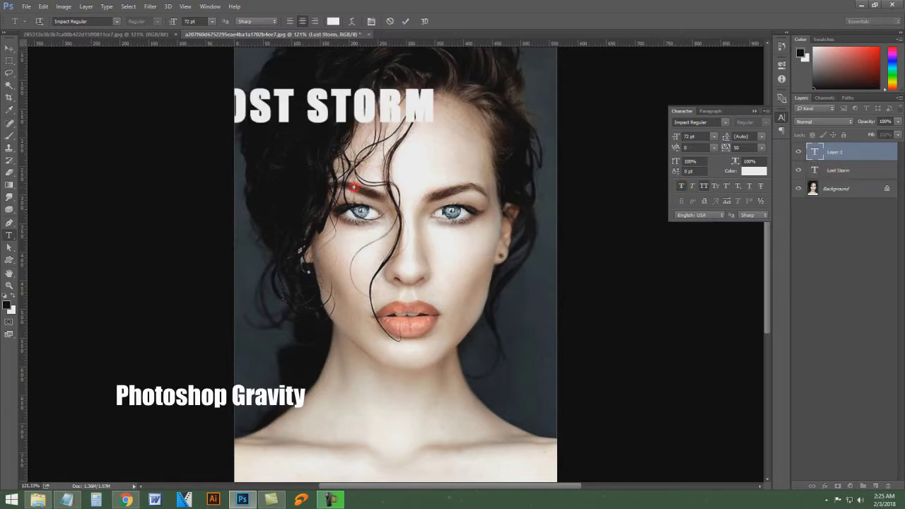
Step: Add a THE text layer set to 36 pt with tracking 100
type("THE")
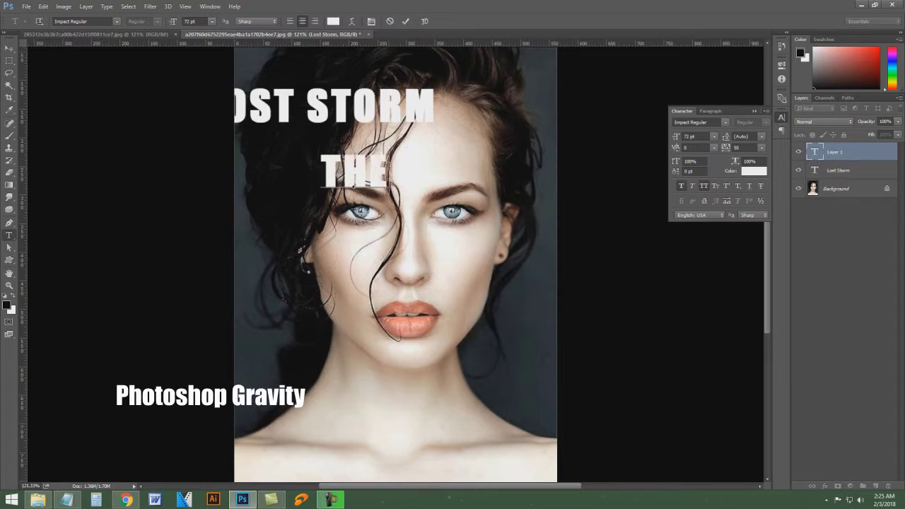
double_click(310, 167)
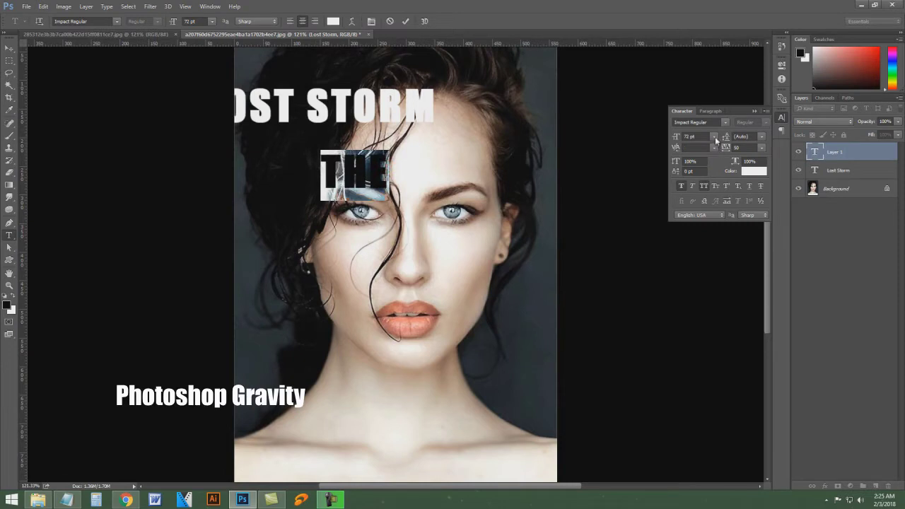
left_click(715, 138)
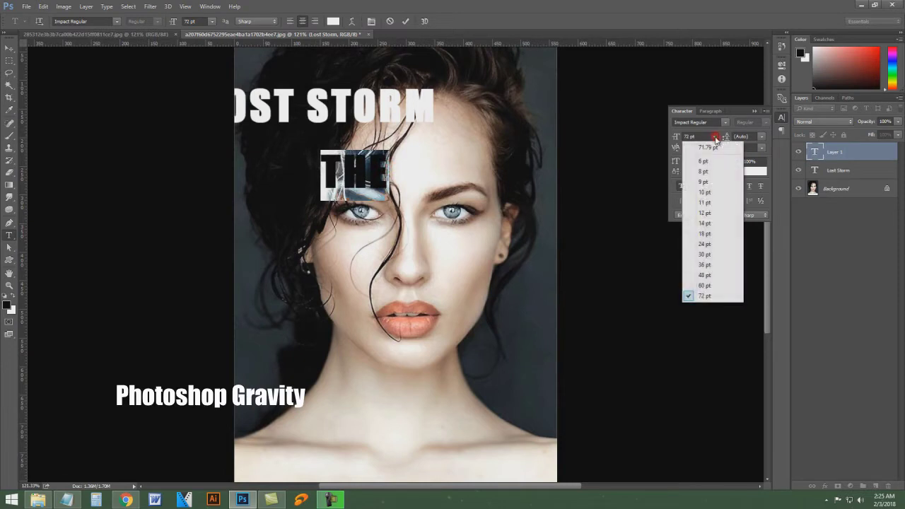
left_click(721, 265)
left_click(762, 148)
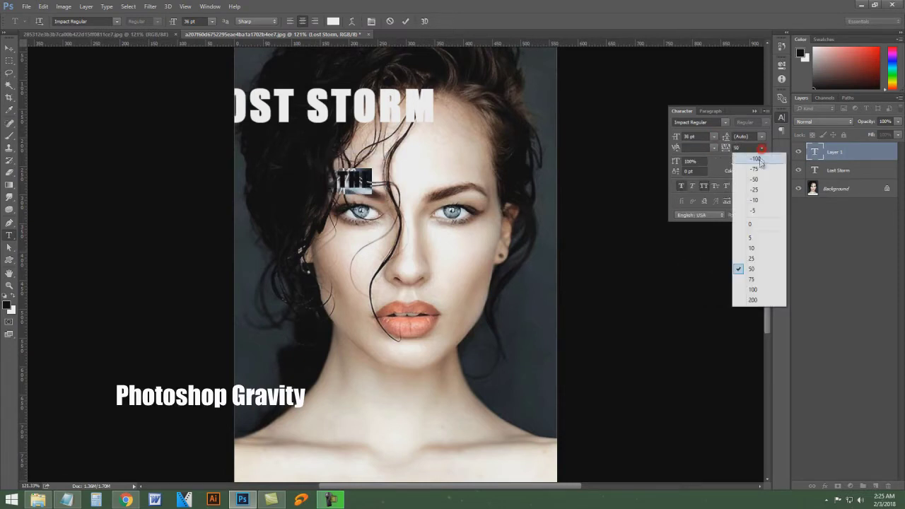
left_click(753, 289)
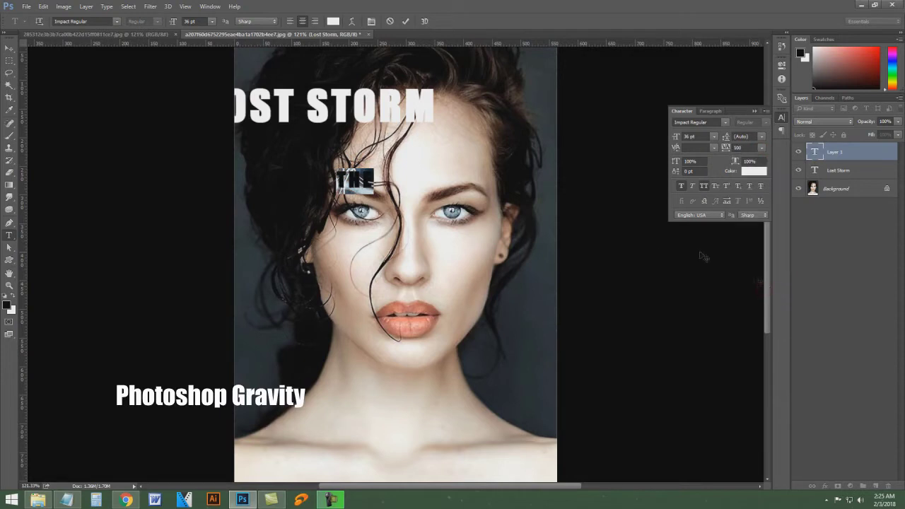
left_click(406, 22)
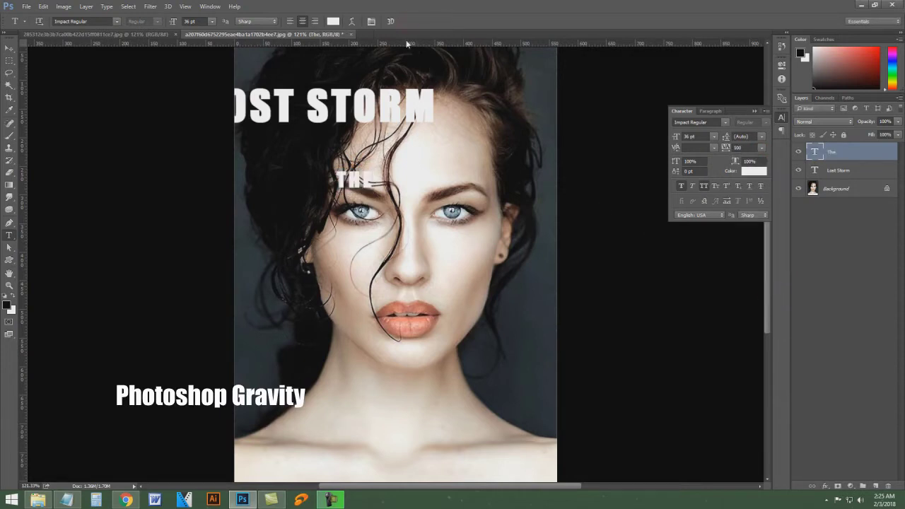
Step: Rotate the THE text 90° clockwise so it runs vertically
left_click(43, 7)
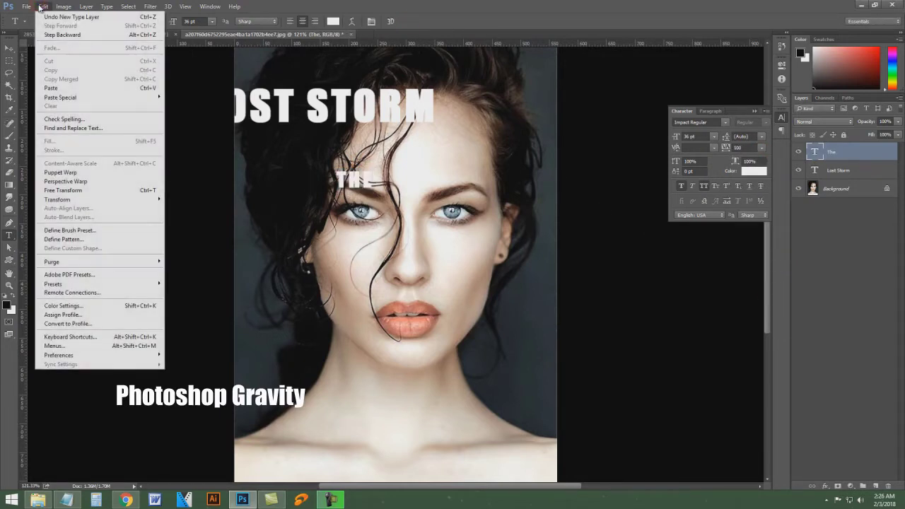
mouse_move(85, 200)
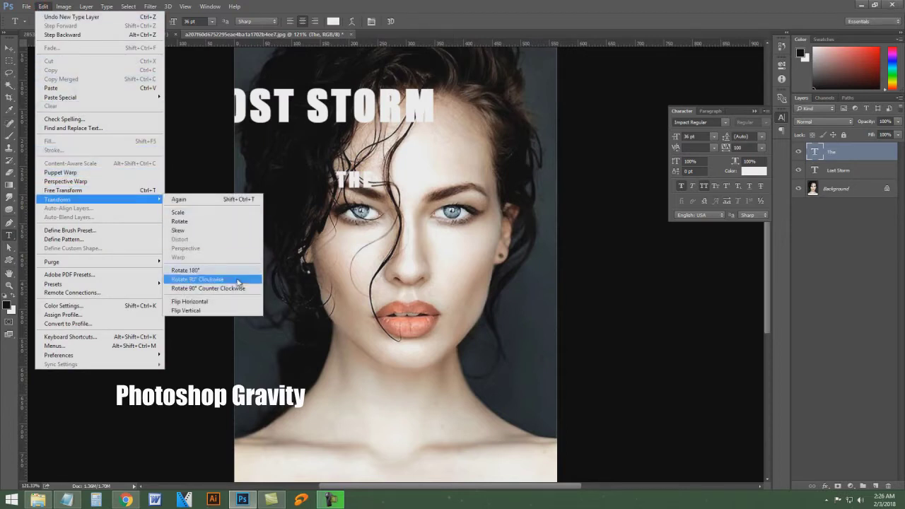
left_click(252, 292)
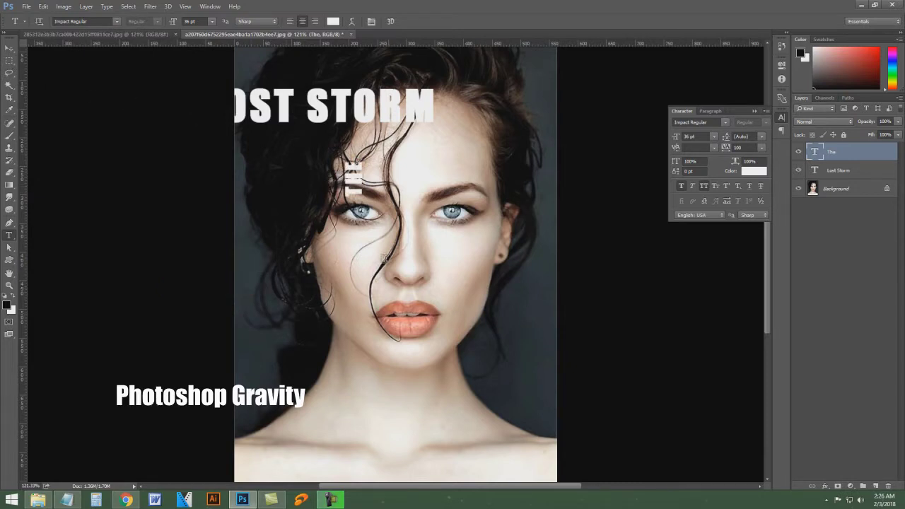
left_click(348, 259)
Step: Add a 24 pt, non-bold PHOTOSHOP GRAVITY'S line with tracking 50 above LOST STORM
type("I")
type("HO")
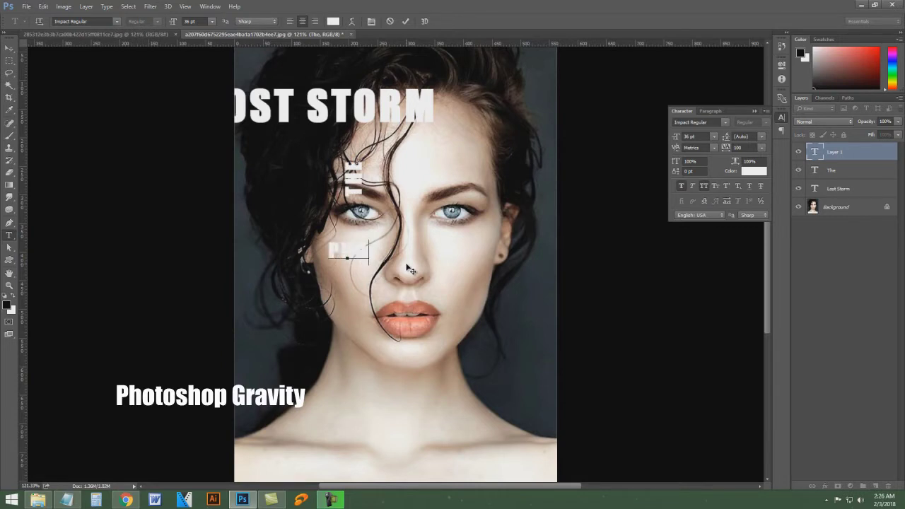
type("TOSTUDIO GRAV")
type("VIT")
type("Y")
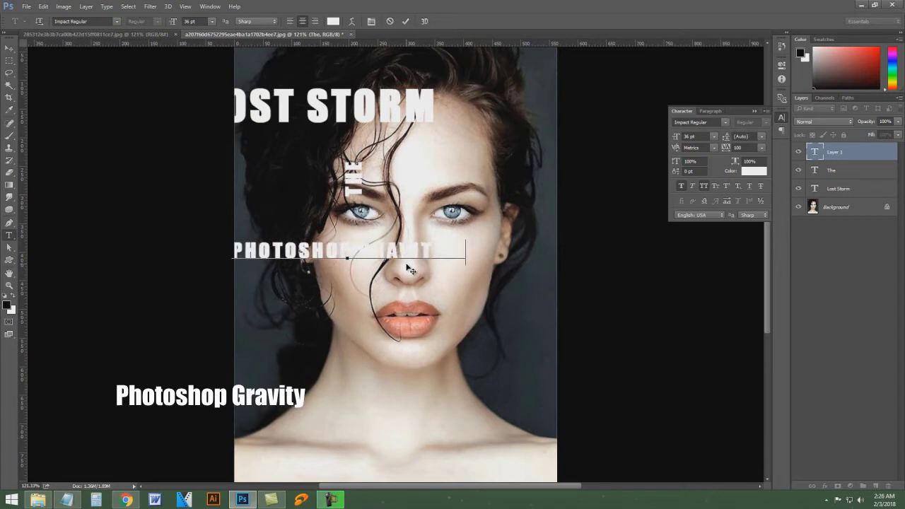
key("ctrl+a")
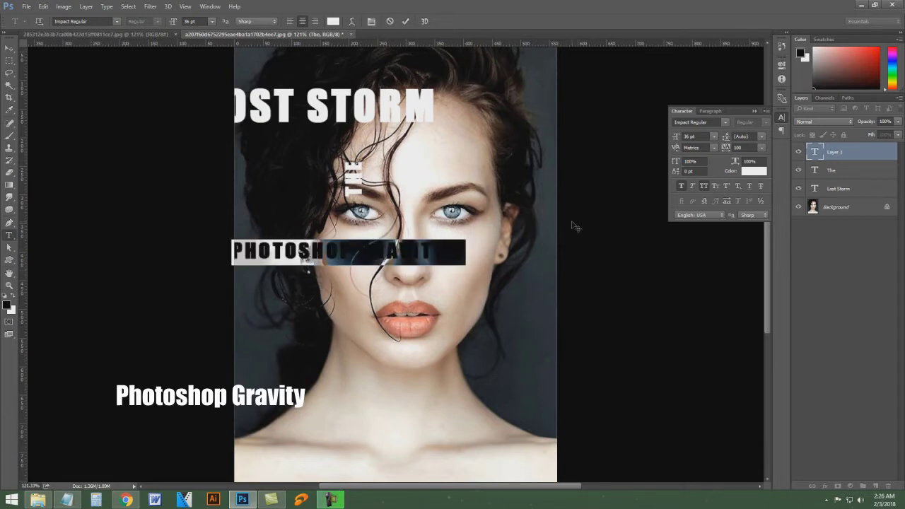
left_click(715, 138)
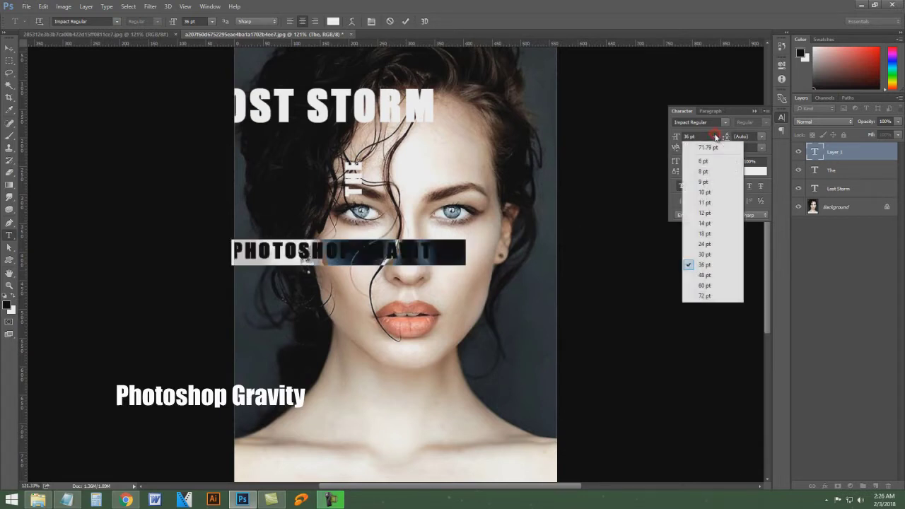
left_click(705, 244)
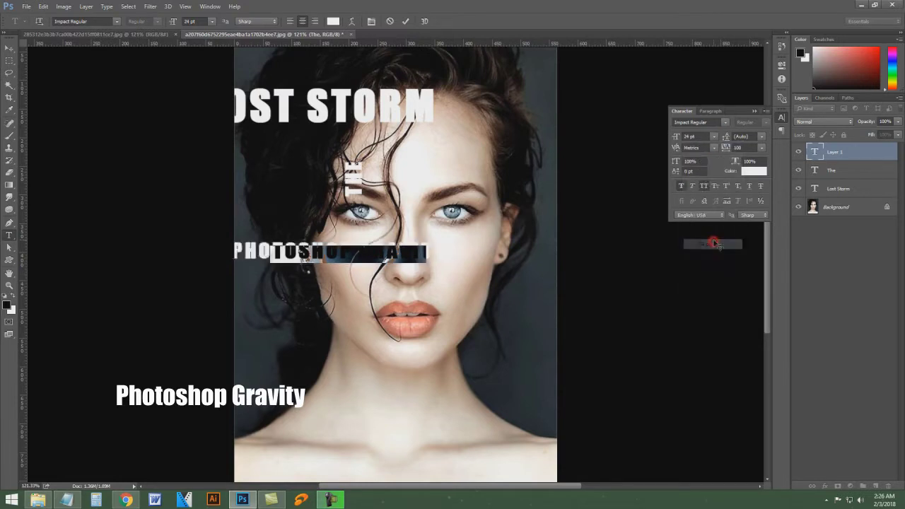
left_click(682, 186)
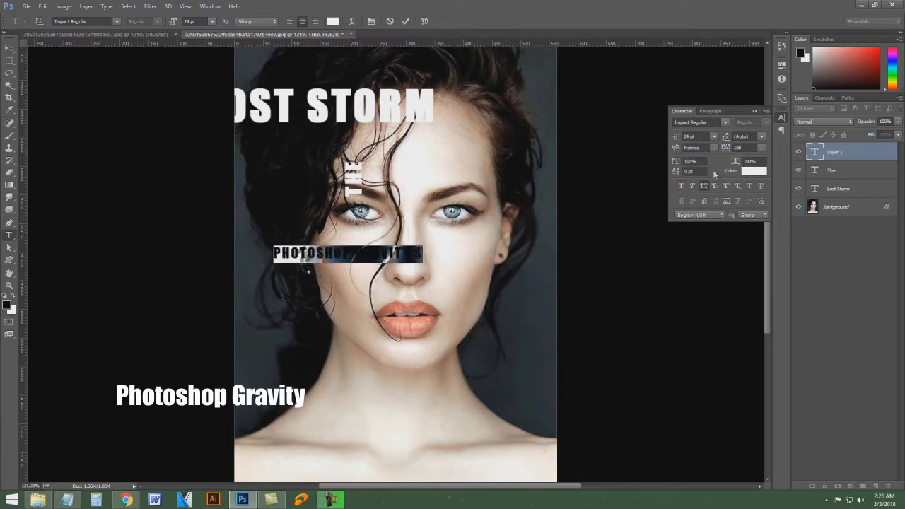
left_click(763, 147)
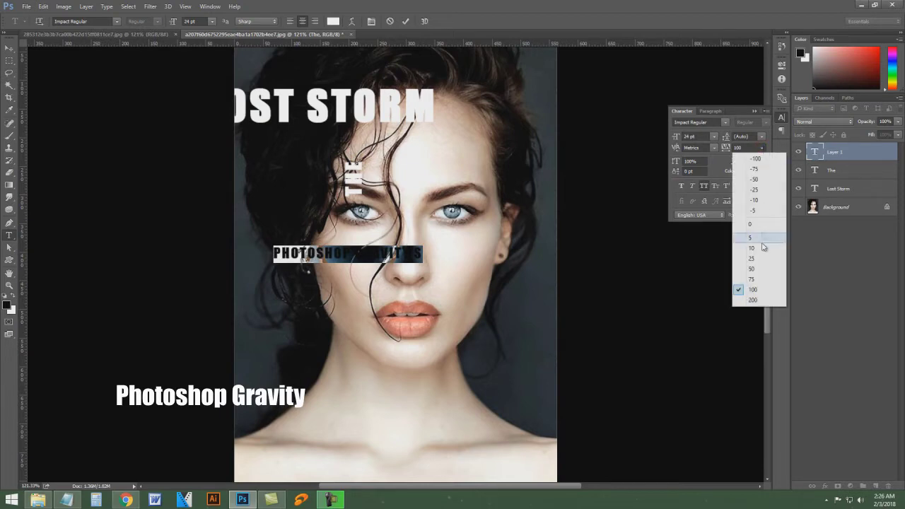
left_click(770, 268)
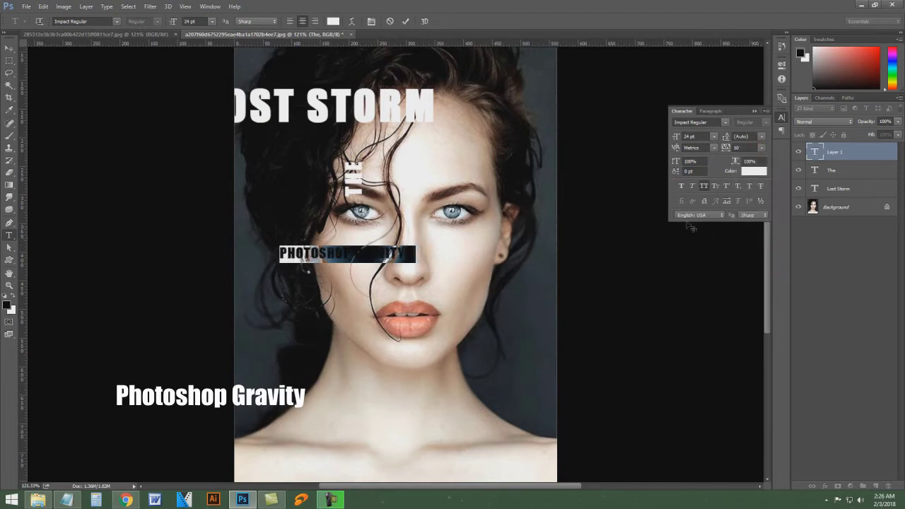
left_click(410, 293)
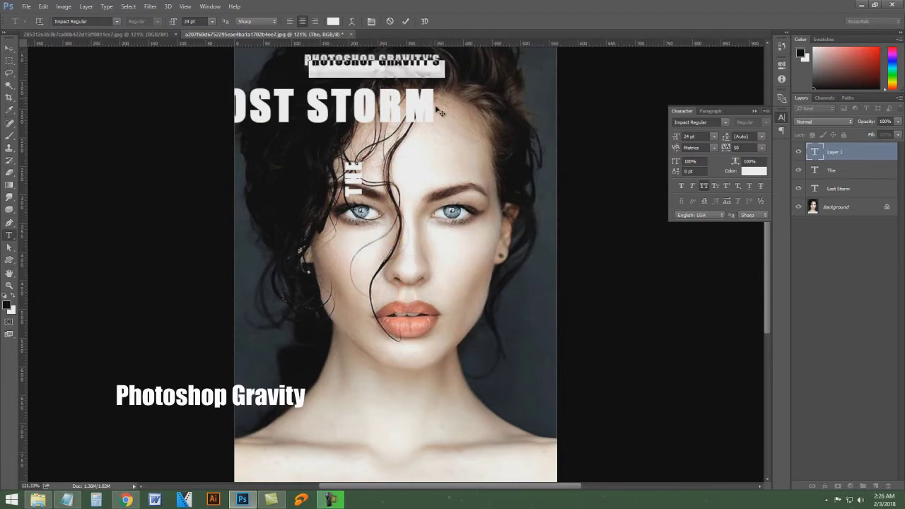
left_click(405, 22)
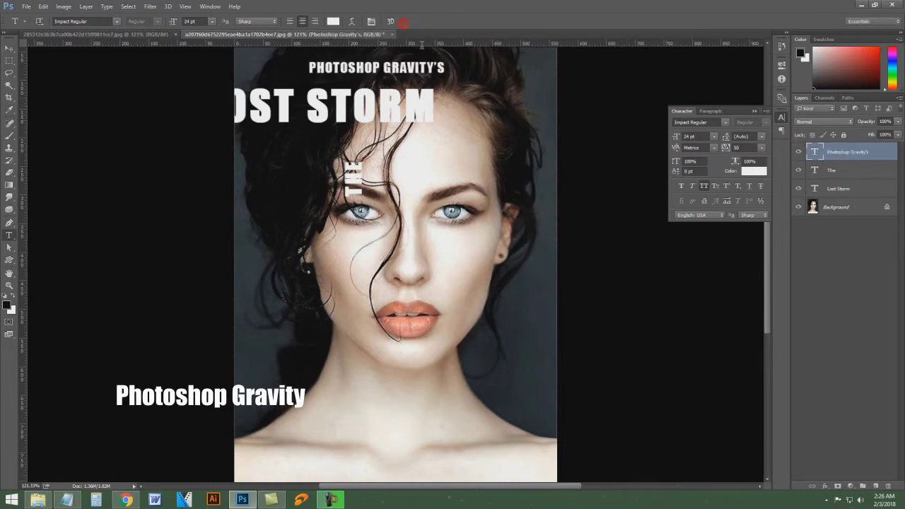
Step: Type a PHOTOSHOP TUTORIAL line across the face below the eyes
left_click(341, 242)
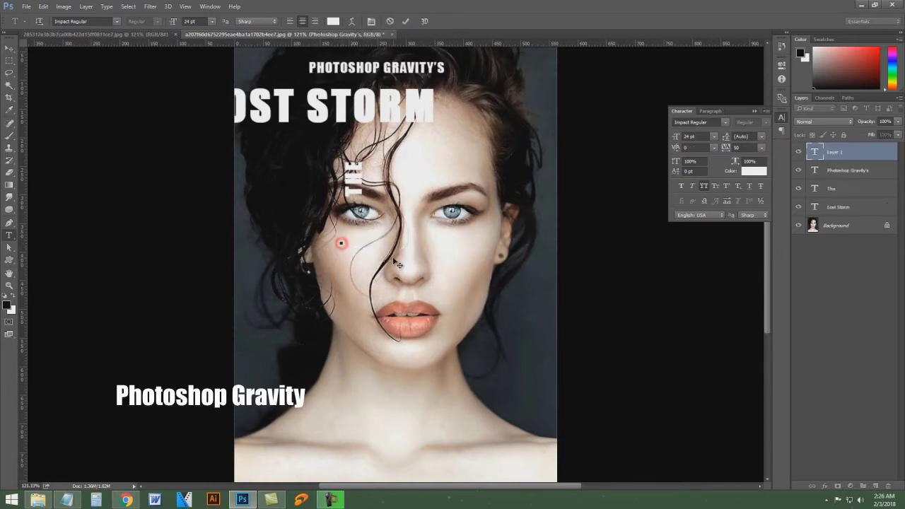
type("PH")
type("OT")
type("OSHOP GRRIAL")
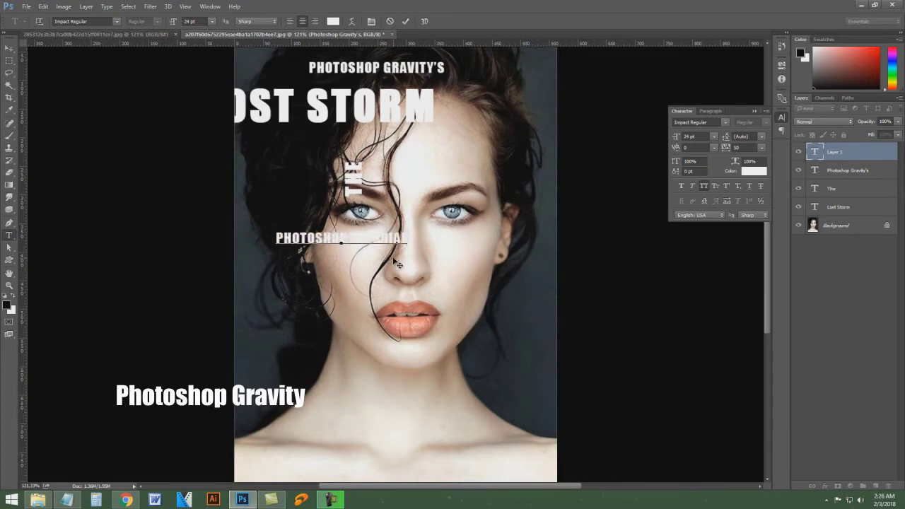
left_click_drag(413, 240, 241, 232)
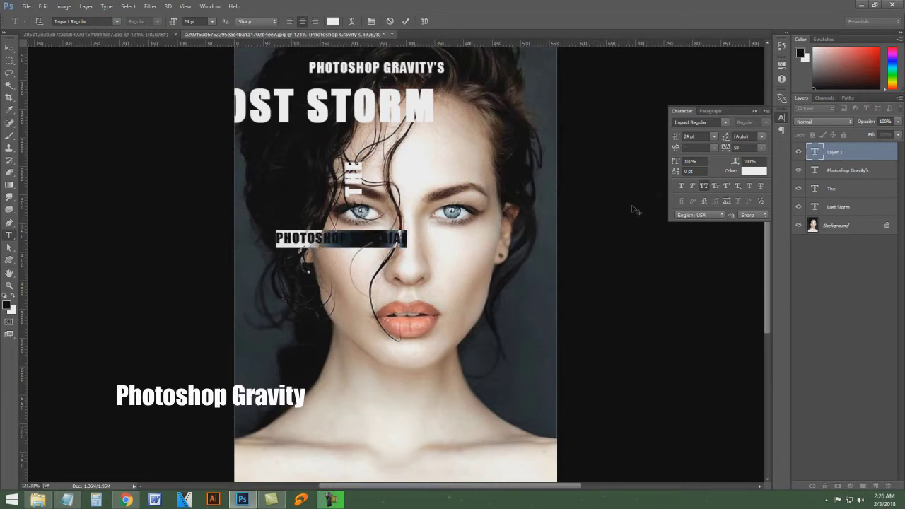
Step: Set the tutorial line to 18 pt with tracking 600, then shift LOST STORM into full view
left_click(715, 136)
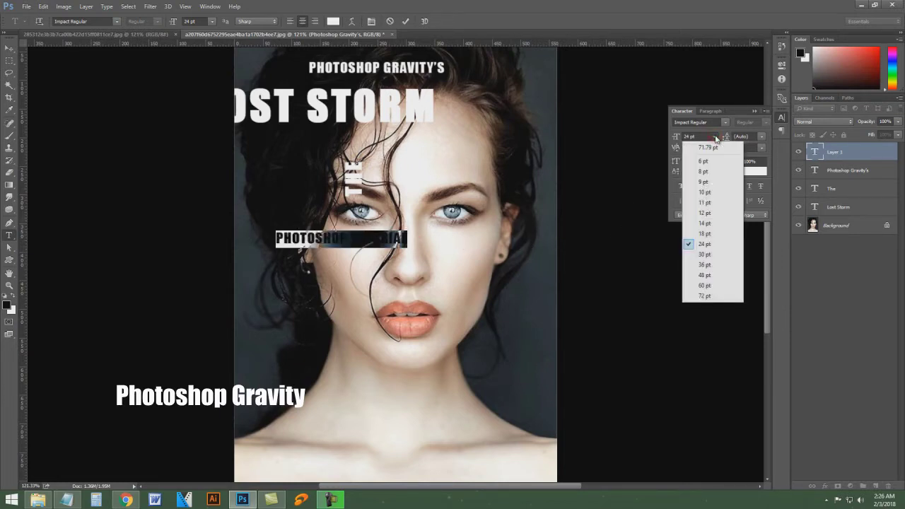
left_click(720, 234)
left_click(736, 147)
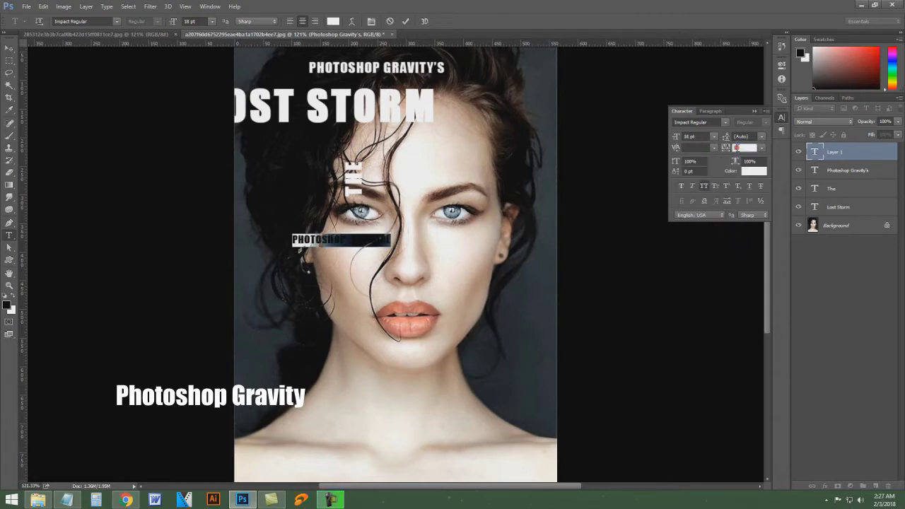
type("400")
key("Return")
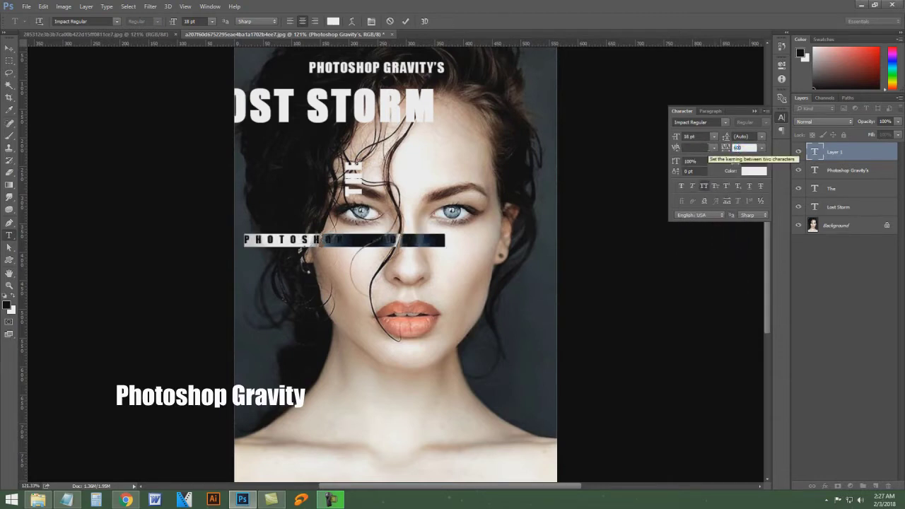
key("Return")
left_click(10, 49)
mouse_move(362, 119)
left_mouse_down()
mouse_move(424, 121)
mouse_move(374, 117)
left_mouse_up()
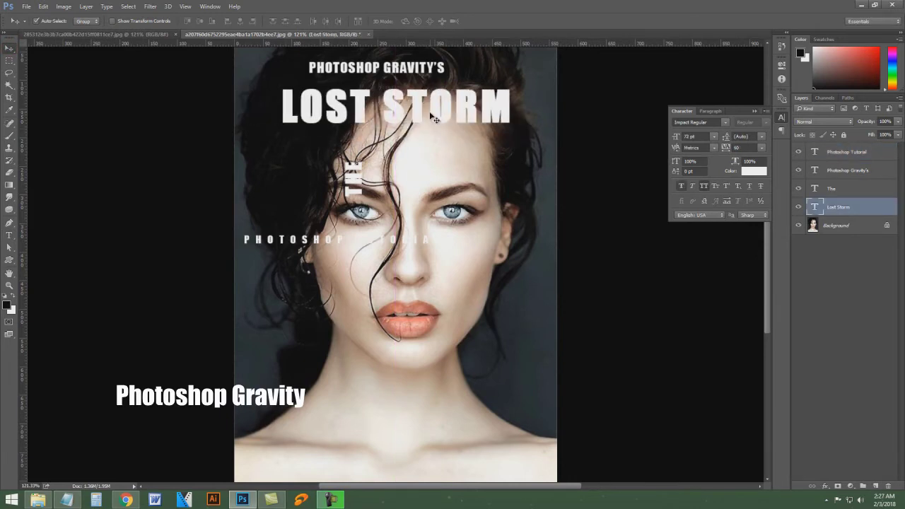
Step: Centre PHOTOSHOP GRAVITY'S above LOST STORM and move PHOTOSHOP TUTORIAL up toward the title
left_click_drag(398, 71, 418, 80)
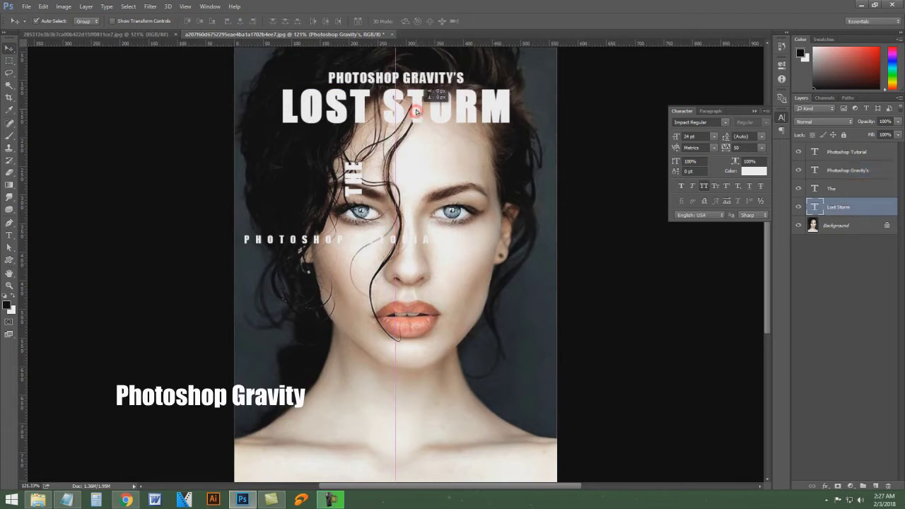
left_click_drag(390, 242, 448, 137)
left_click_drag(423, 82, 422, 69)
left_click_drag(420, 105, 420, 99)
Step: Tuck PHOTOSHOP TUTORIAL under LOST STORM, place the vertical THE beside it, and select Lost Storm
left_click(422, 138)
left_click_drag(420, 137, 419, 128)
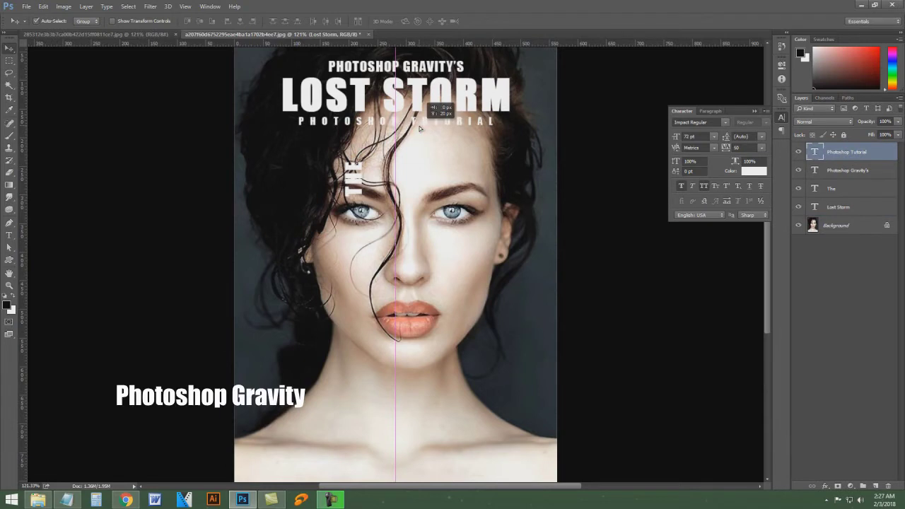
left_click_drag(419, 128, 420, 128)
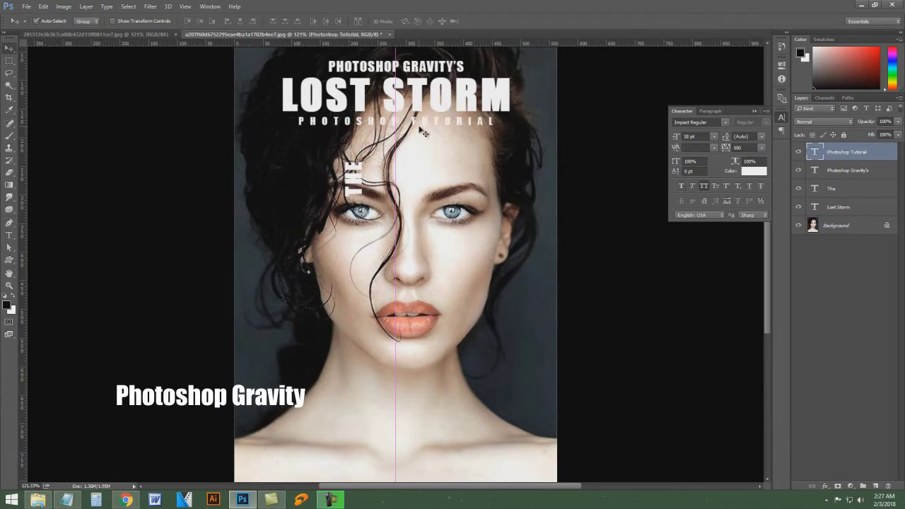
left_click_drag(353, 186, 273, 99)
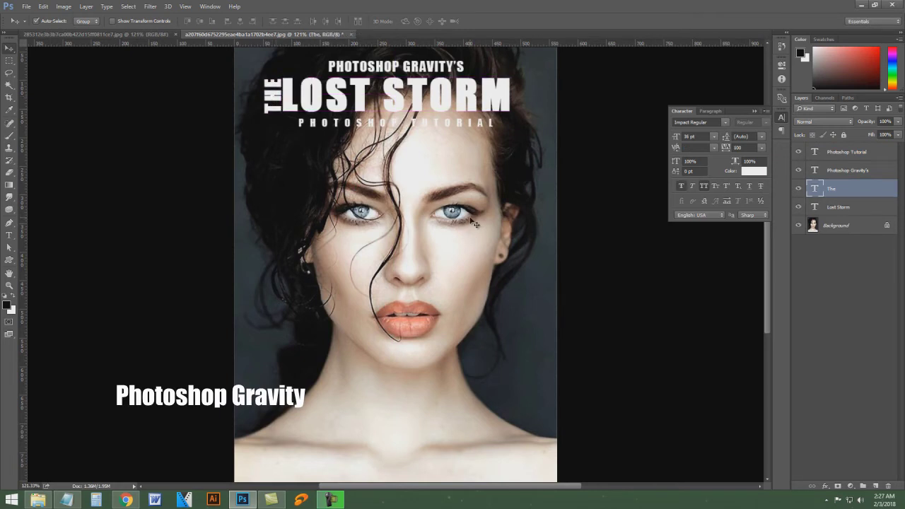
left_click(499, 99)
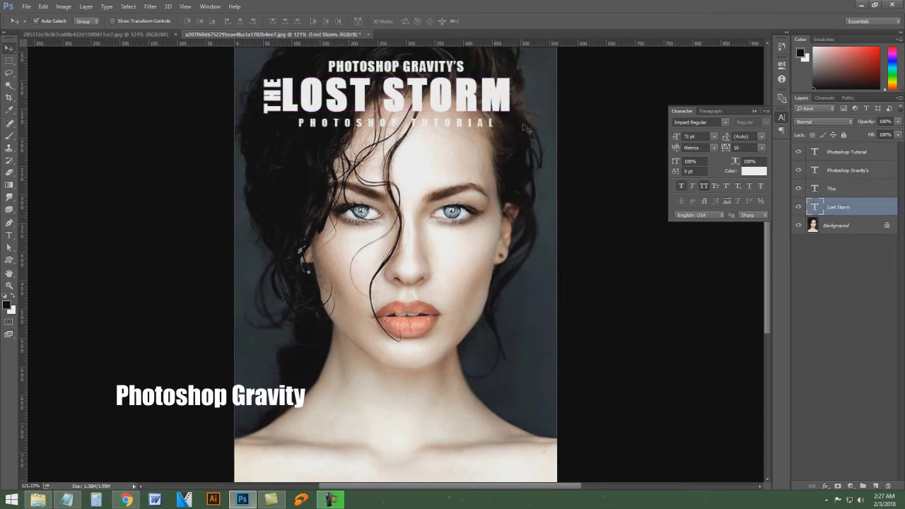
left_click(85, 6)
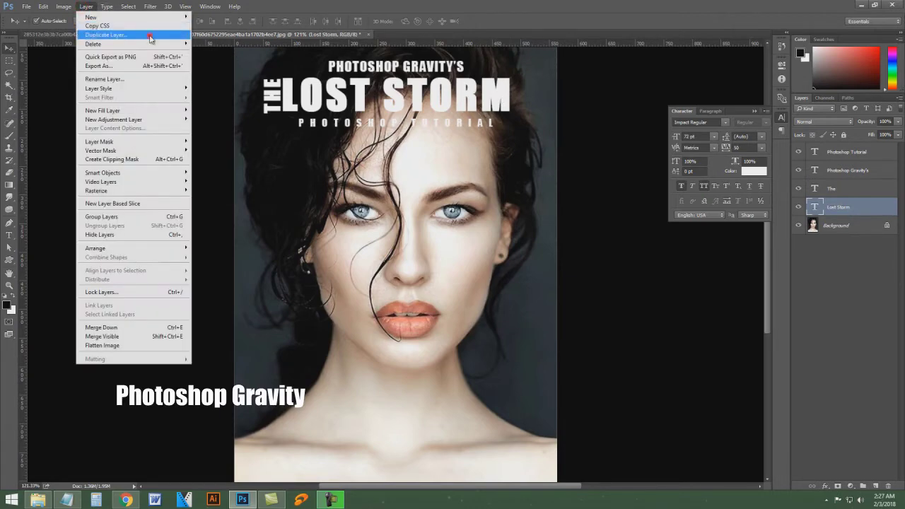
Step: Duplicate the Lost Storm layer and recolour the original text beneath it black (000000)
left_click(150, 35)
left_click(319, 183)
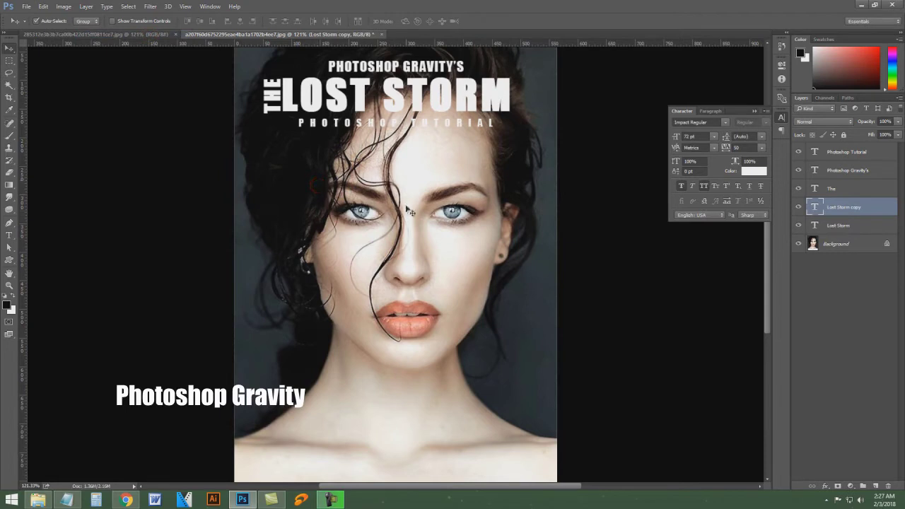
left_click(857, 226)
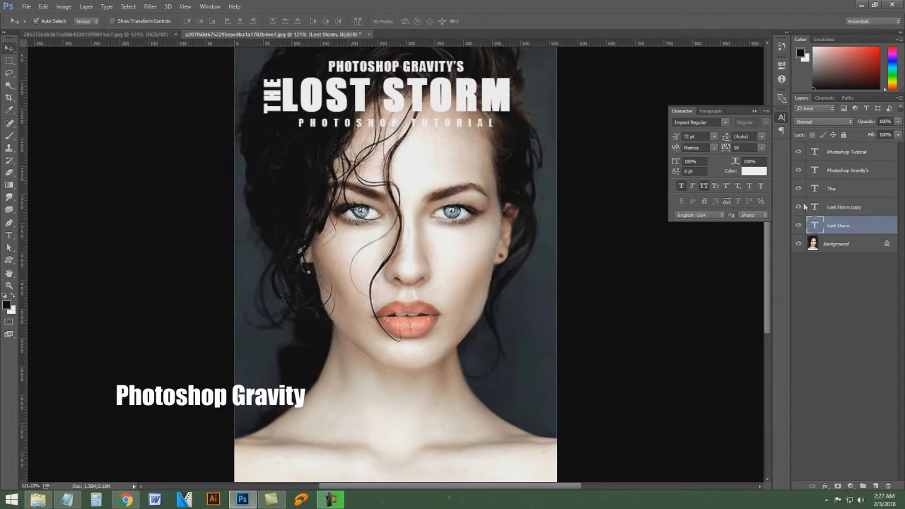
left_click(754, 171)
type("000000")
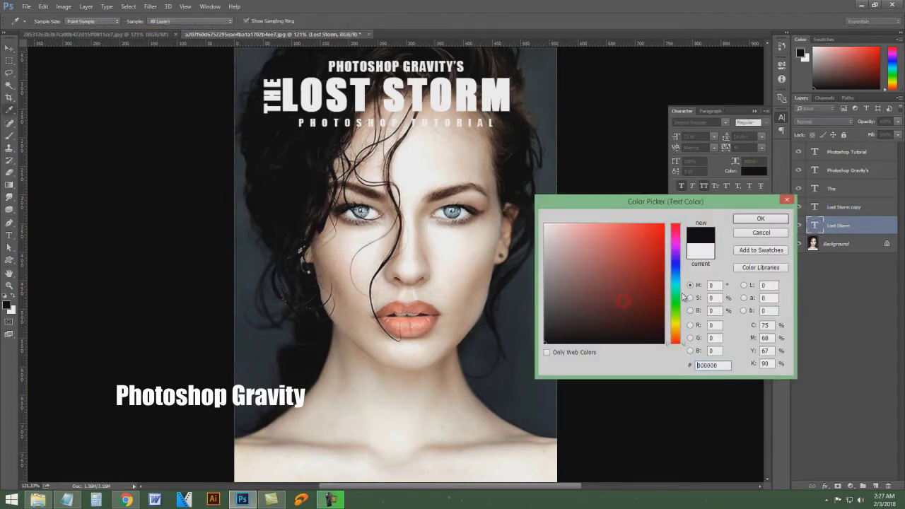
left_click(760, 219)
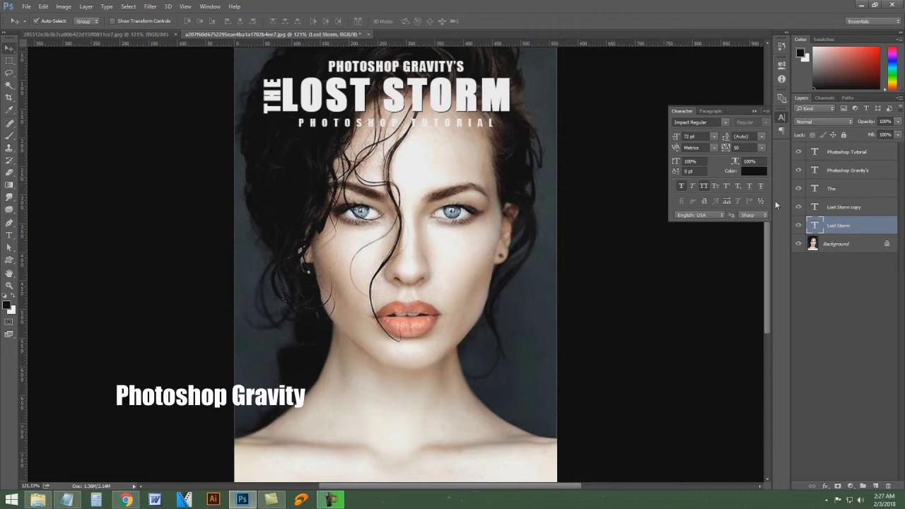
left_click(845, 189)
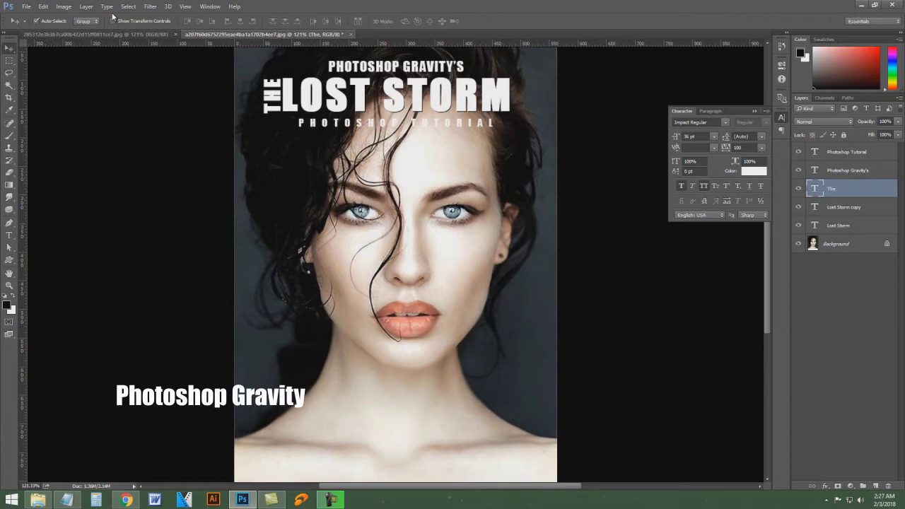
Step: Duplicate the The layer and recolour the original THE text black (000000)
left_click(86, 7)
left_click(154, 36)
left_click(313, 182)
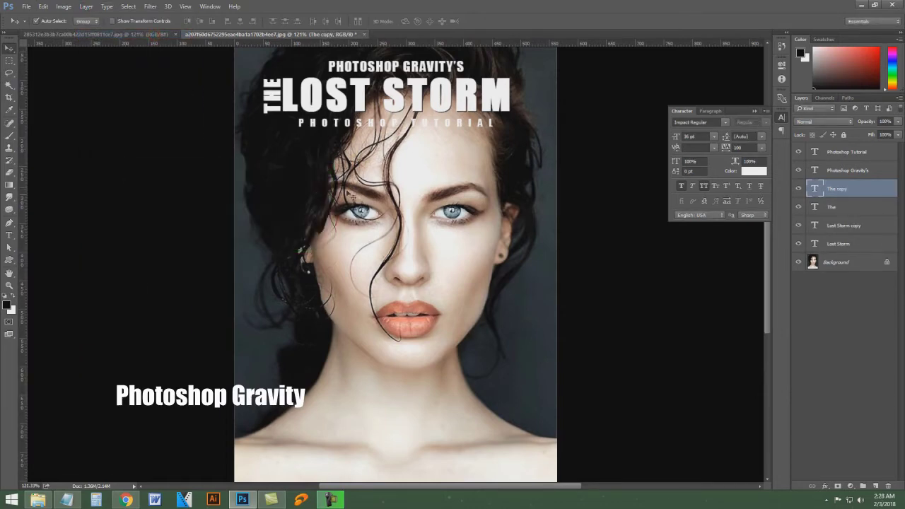
left_click(855, 211)
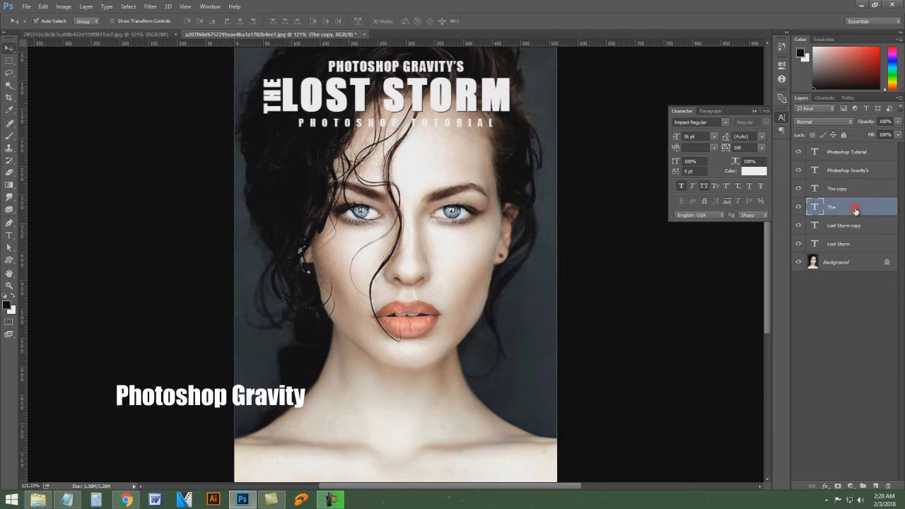
left_click(756, 173)
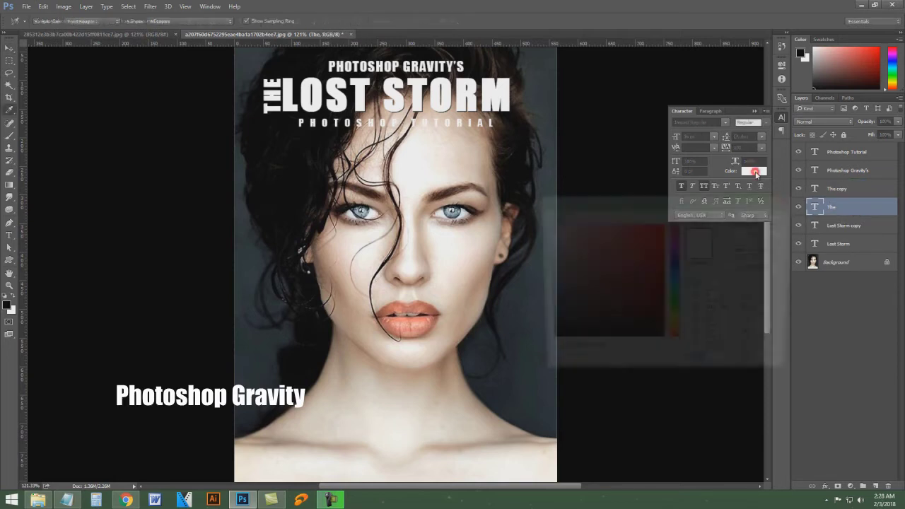
type("000000")
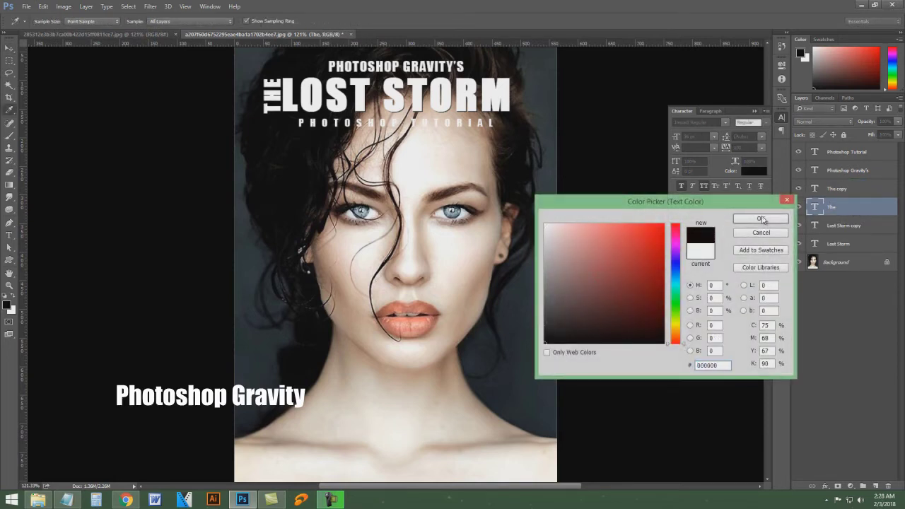
left_click(761, 219)
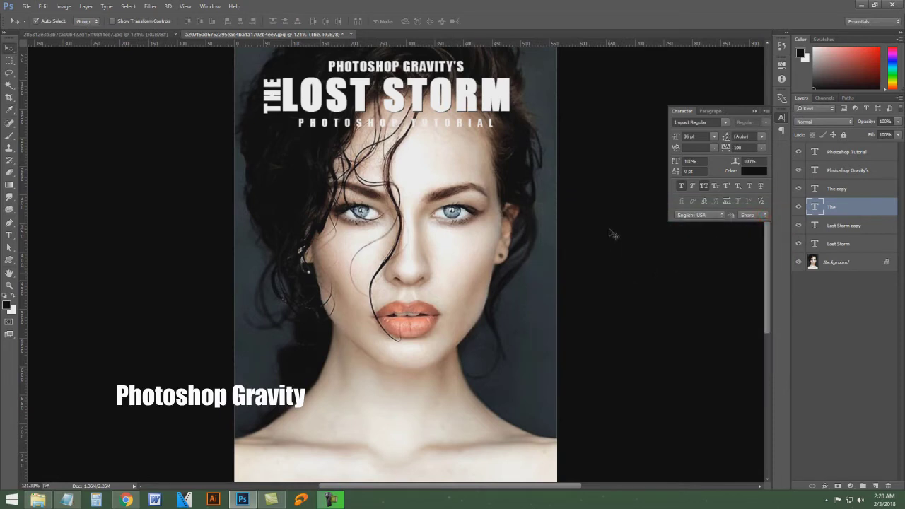
Step: Collapse the Character panel and make the Background portrait the active layer
left_click(755, 111)
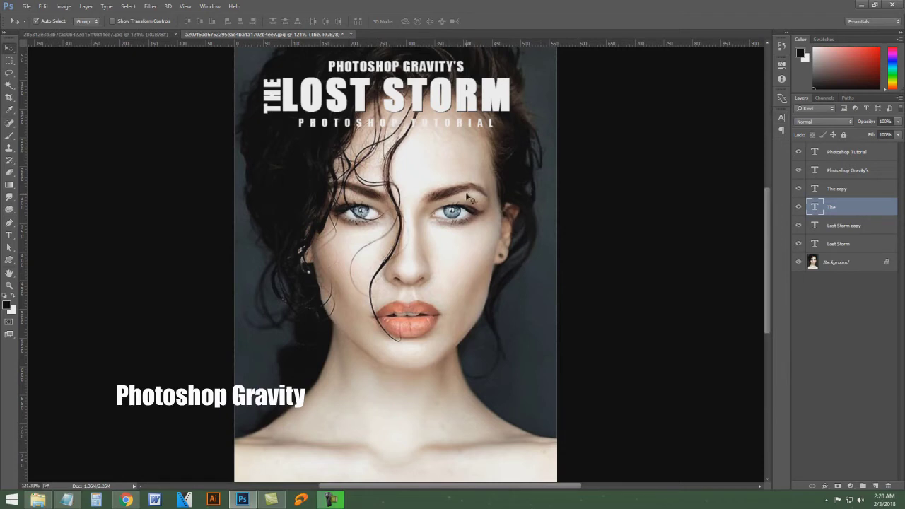
right_click(392, 182)
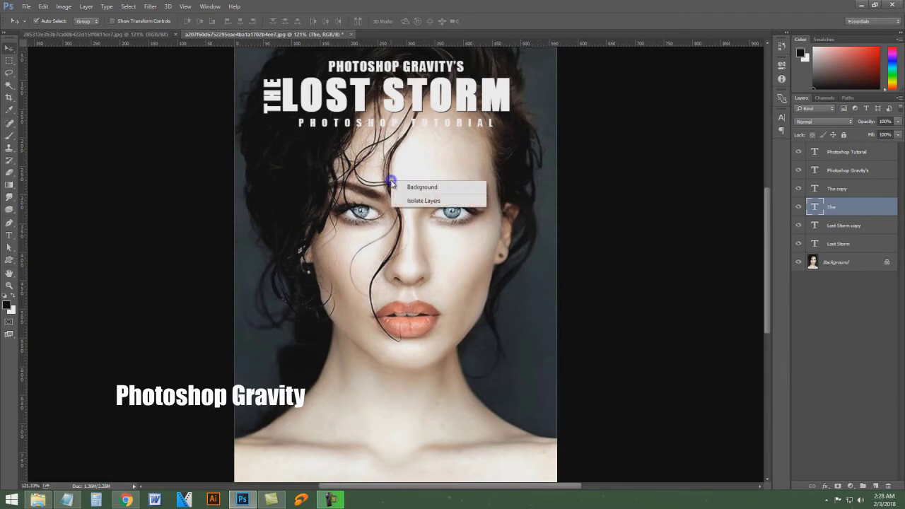
left_click(467, 189)
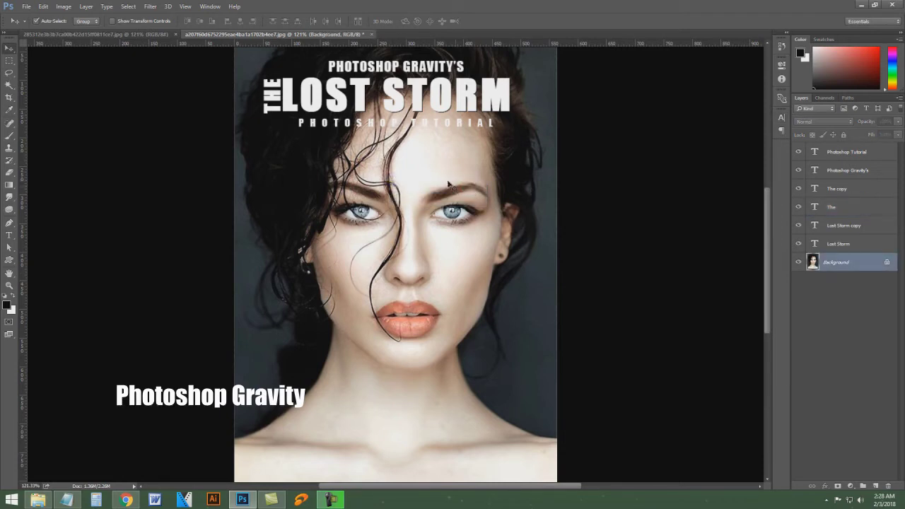
Step: Add a Hue/Saturation adjustment layer at Saturation -100 to desaturate the portrait
left_click(84, 7)
mouse_move(114, 120)
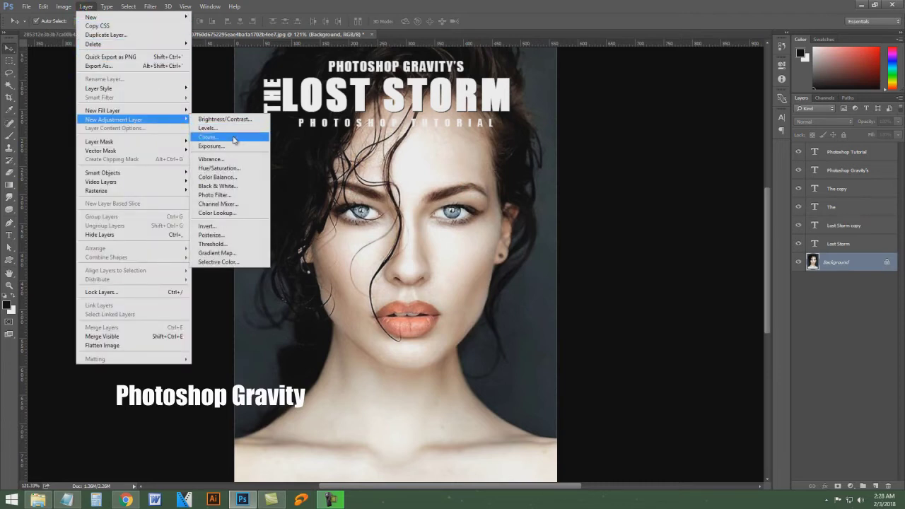
left_click(247, 171)
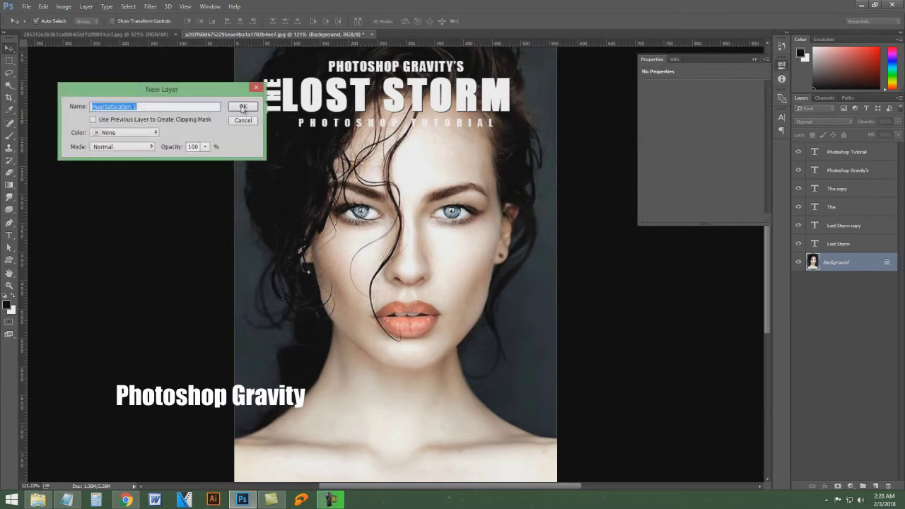
left_click(242, 108)
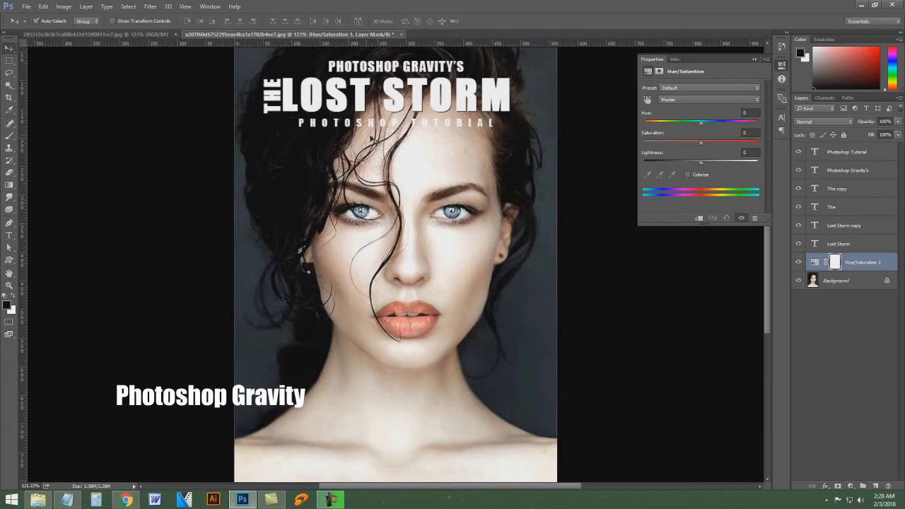
left_click_drag(701, 142, 589, 141)
left_click(754, 61)
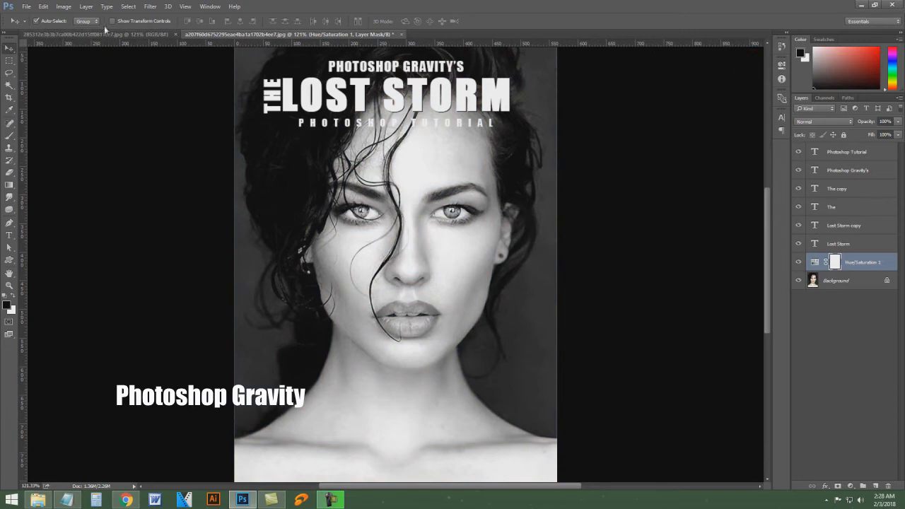
left_click(85, 7)
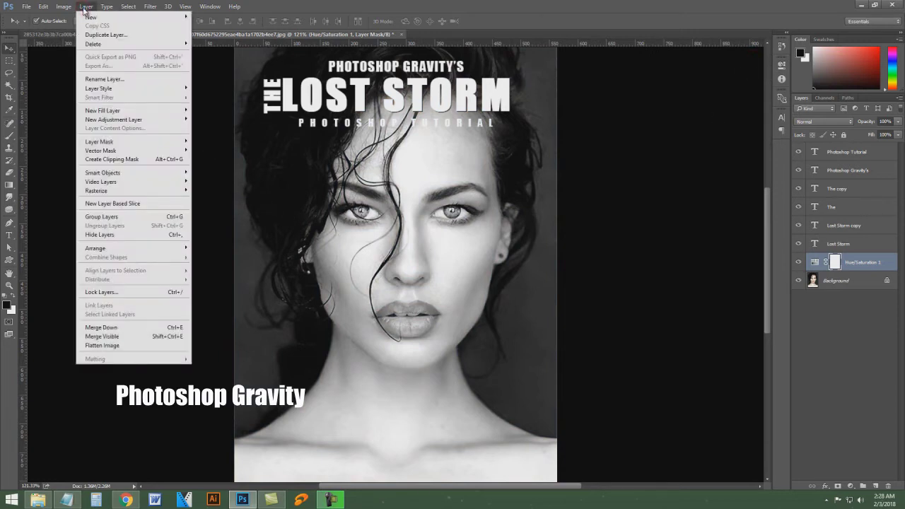
mouse_move(113, 120)
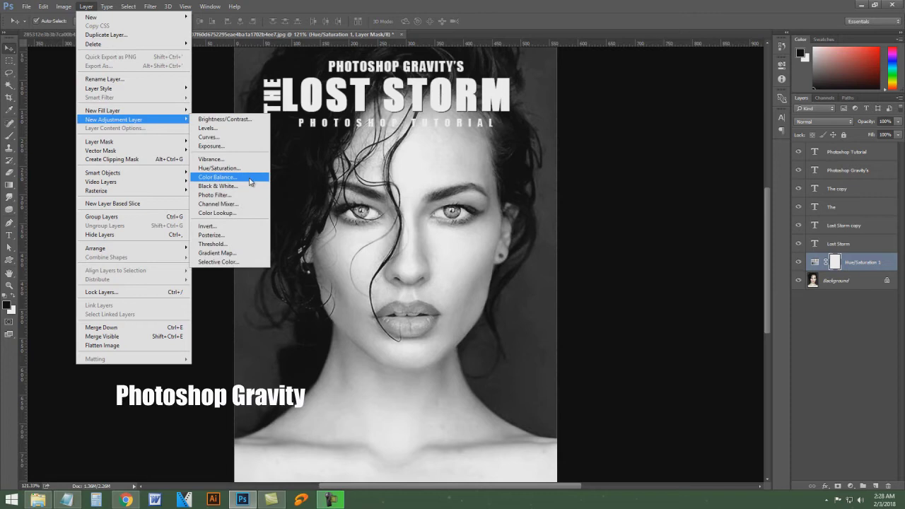
Step: Add a Black & White adjustment layer in Multiply blend mode
left_click(250, 187)
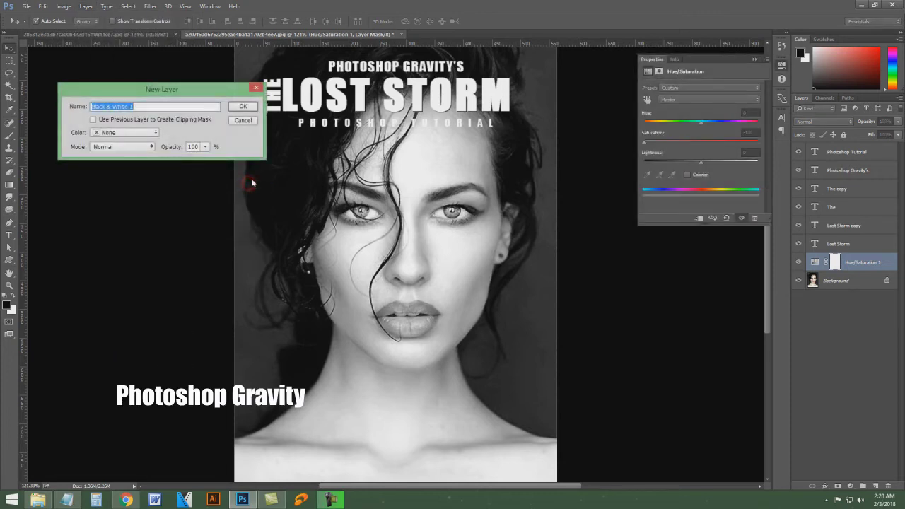
left_click(151, 147)
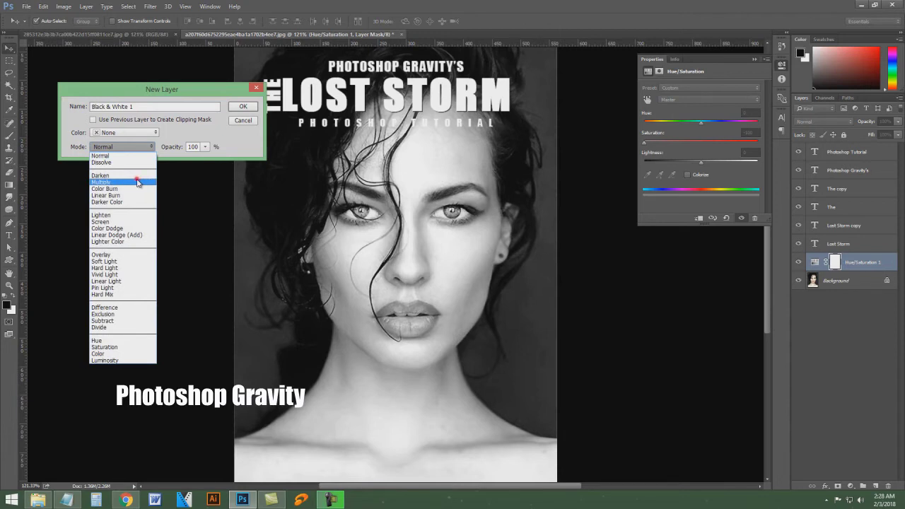
left_click(138, 183)
left_click(242, 106)
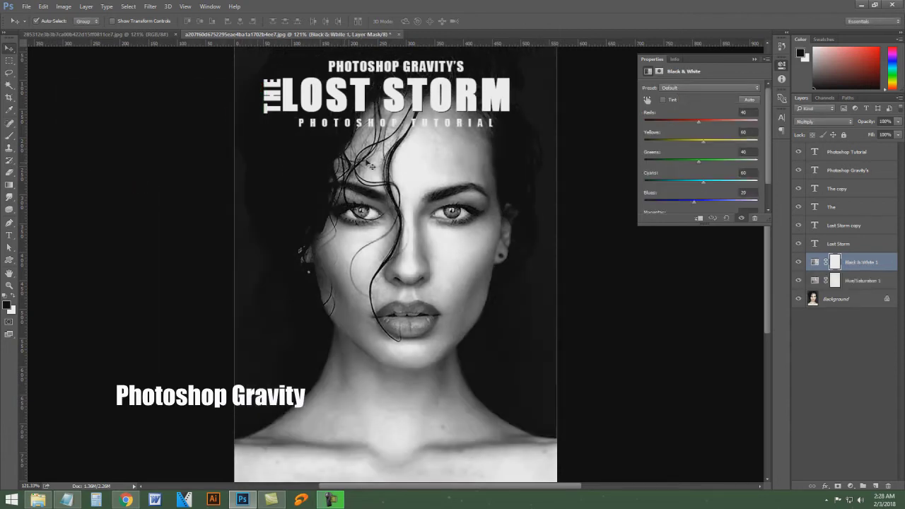
Step: Tint the Black & White layer dark teal (R10 G60 B50, 0a3c32) and collapse Properties
left_click(663, 100)
left_click(683, 101)
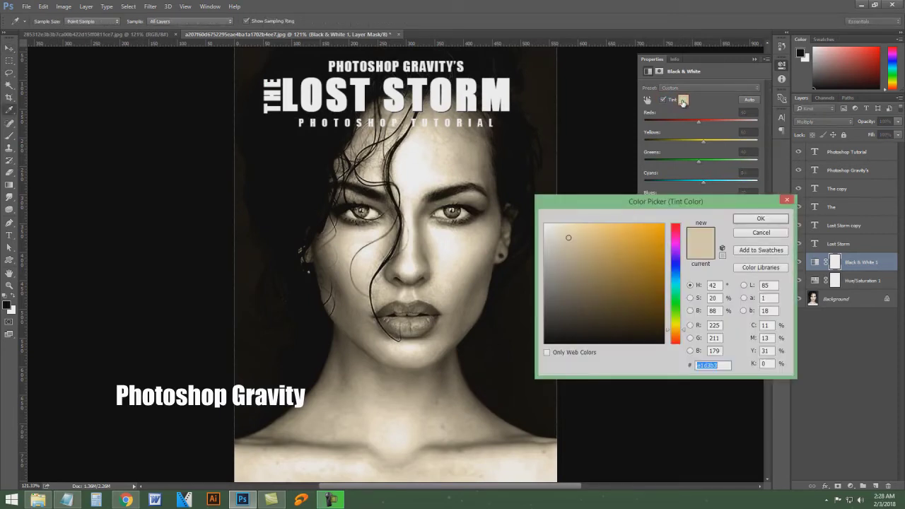
double_click(715, 325)
type("10")
double_click(714, 339)
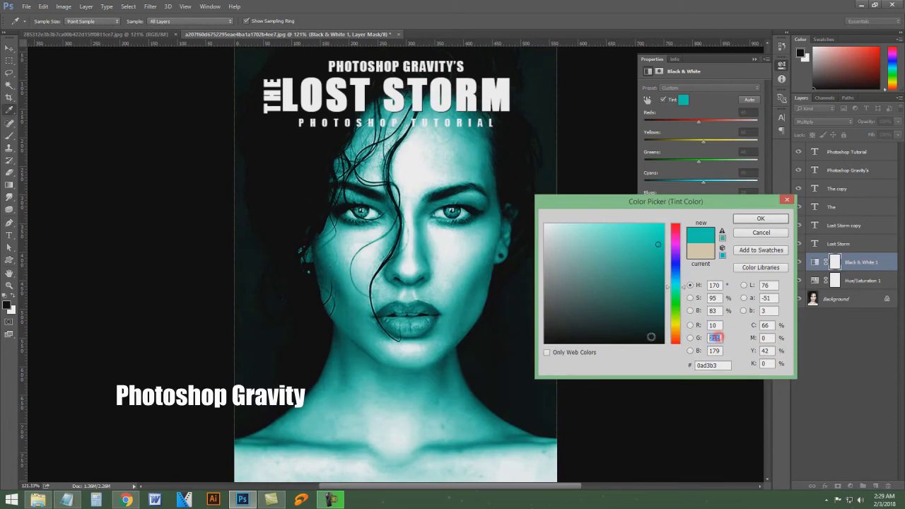
type("60")
double_click(715, 351)
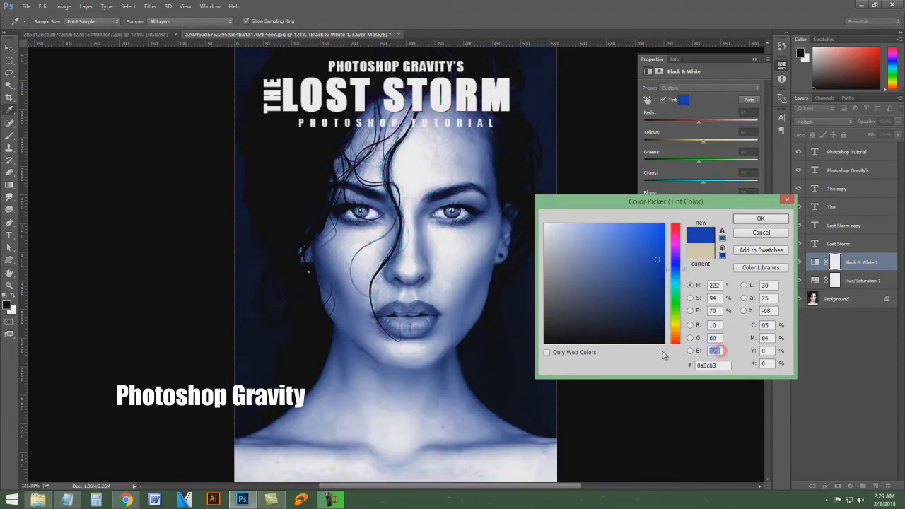
type("50")
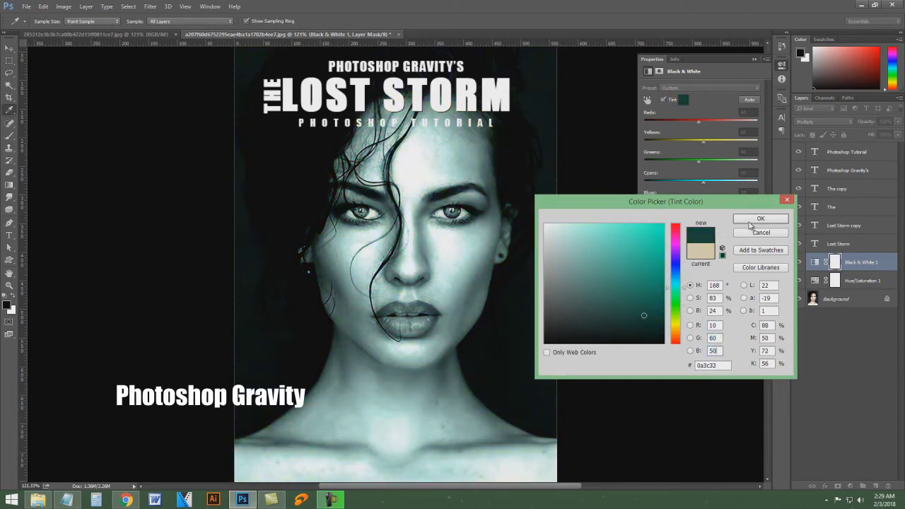
left_click(749, 222)
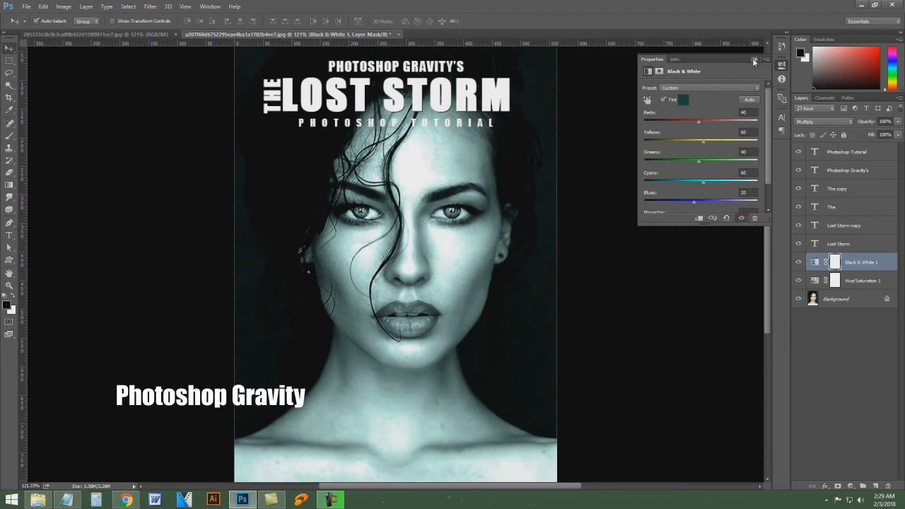
left_click(754, 61)
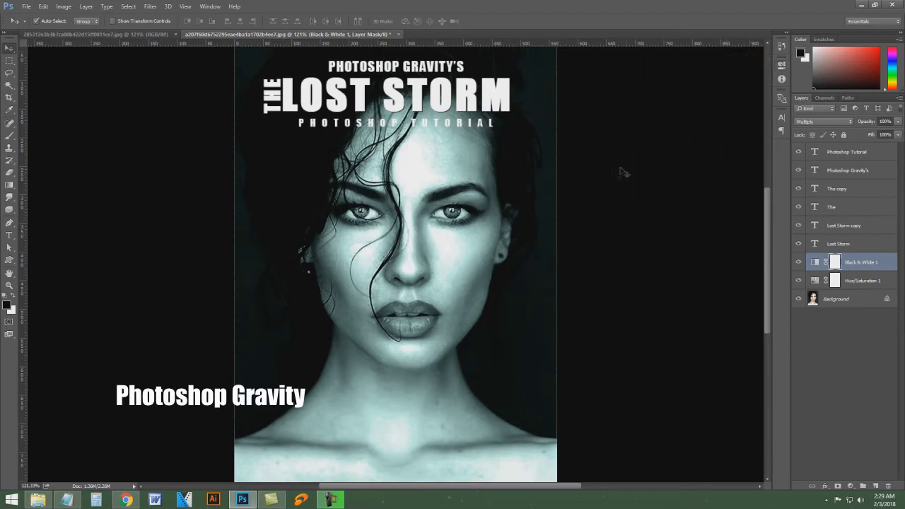
Step: Duplicate the Black & White 1 layer and set the copy's blend mode to Lighten
left_click(86, 7)
left_click(156, 35)
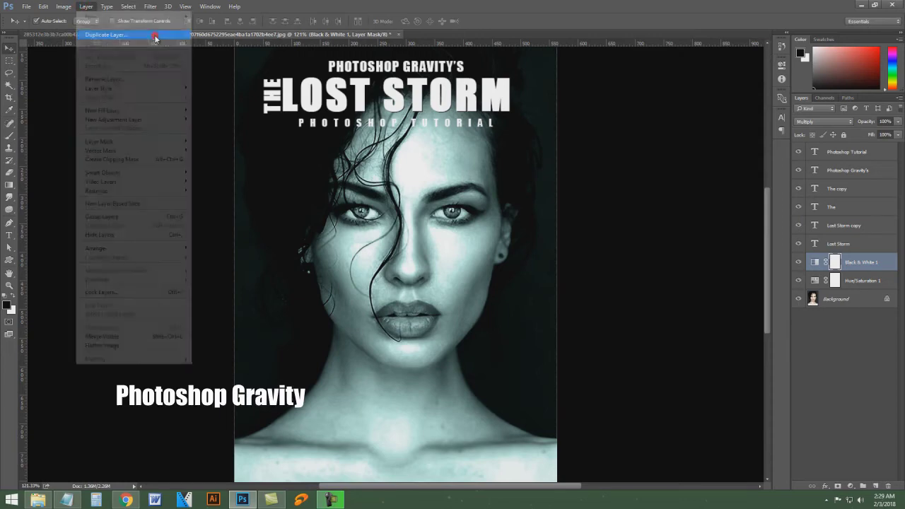
left_click(312, 184)
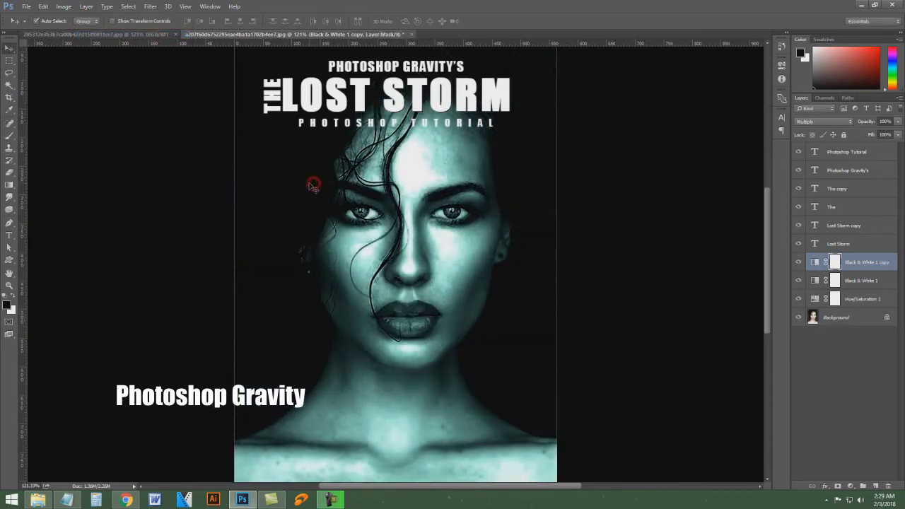
left_click(851, 123)
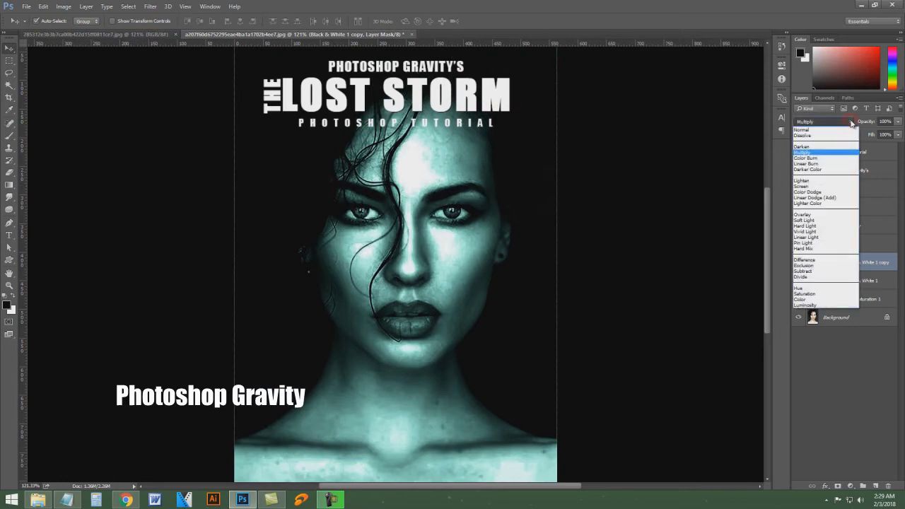
left_click(822, 183)
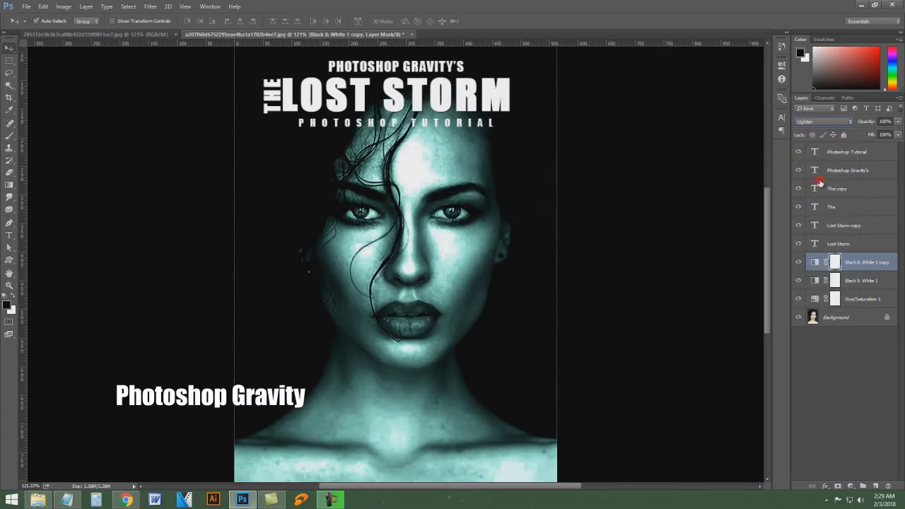
left_click(618, 174)
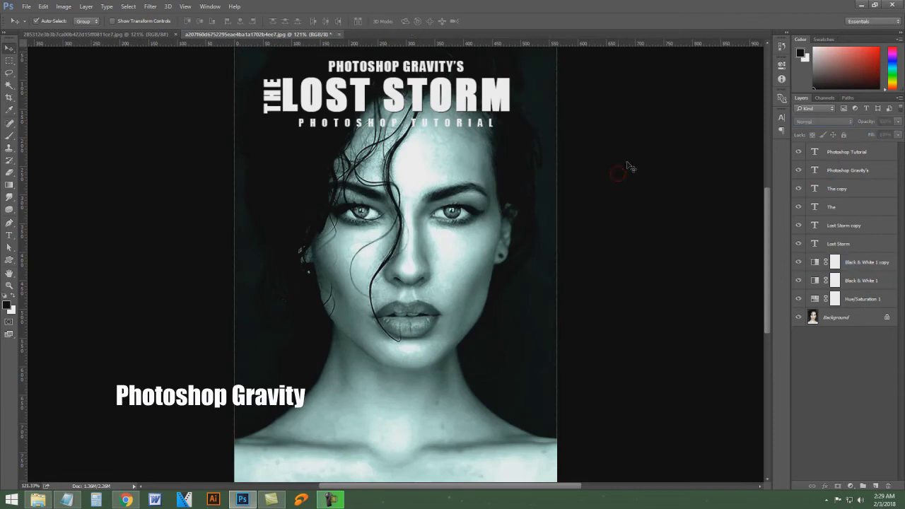
Step: Select all of the stormy sea image and copy it
left_click(133, 34)
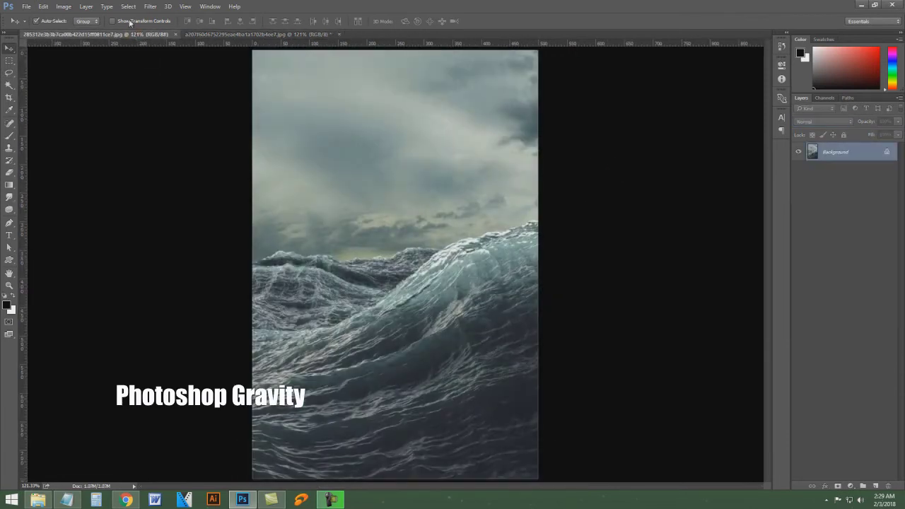
left_click(127, 7)
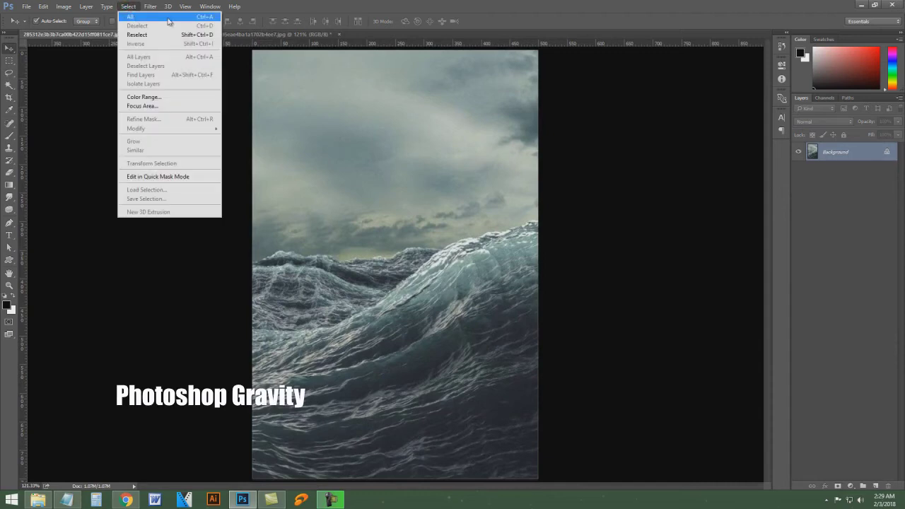
left_click(169, 22)
left_click(43, 6)
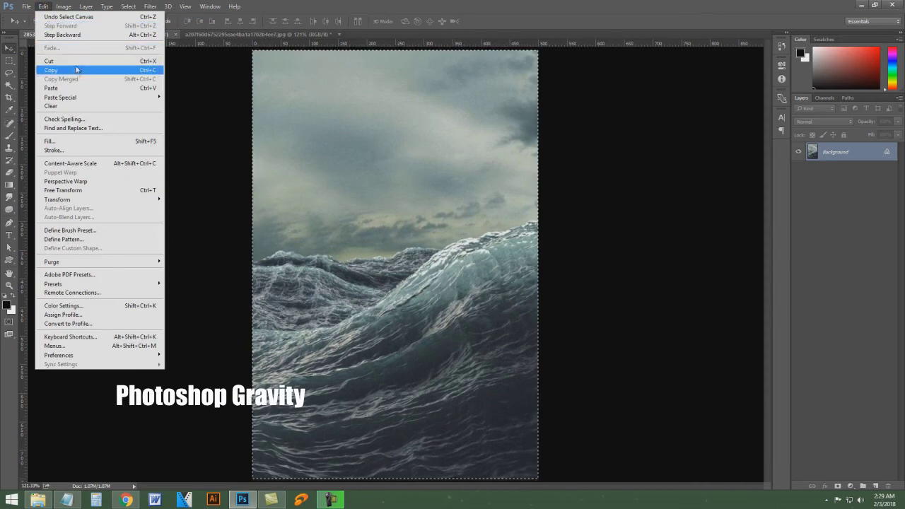
left_click(83, 71)
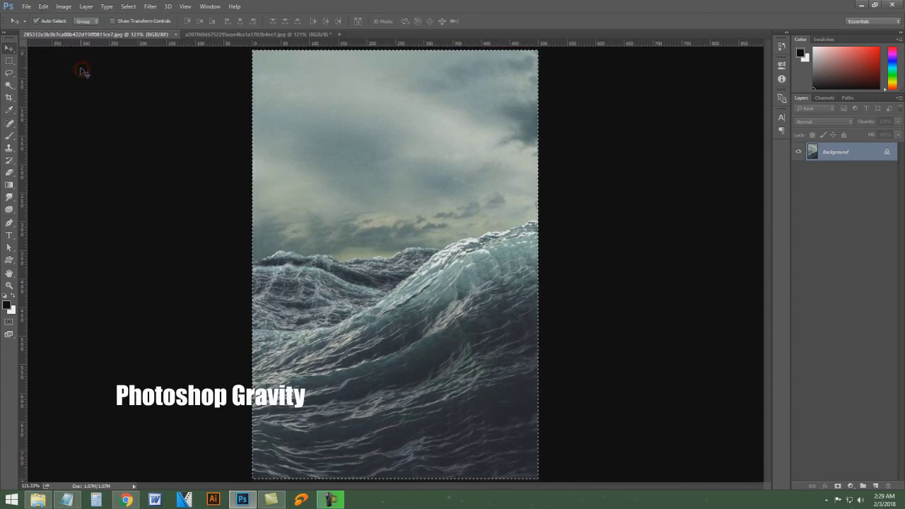
Step: Paste the copied sea image into the portrait poster as Layer 1
left_click(229, 34)
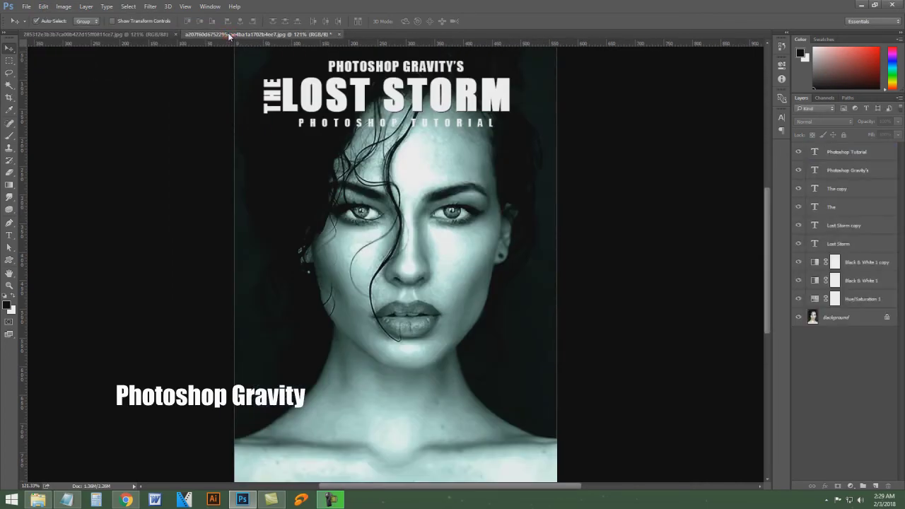
left_click(43, 7)
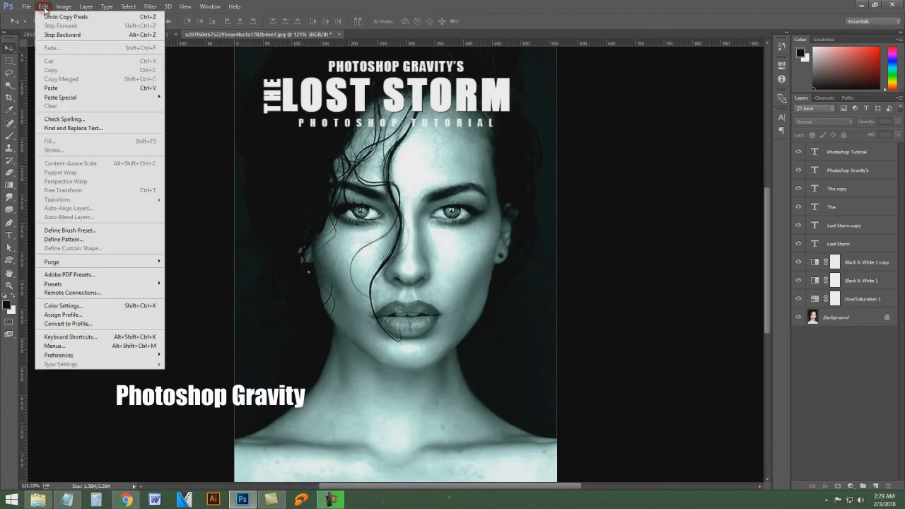
left_click(108, 90)
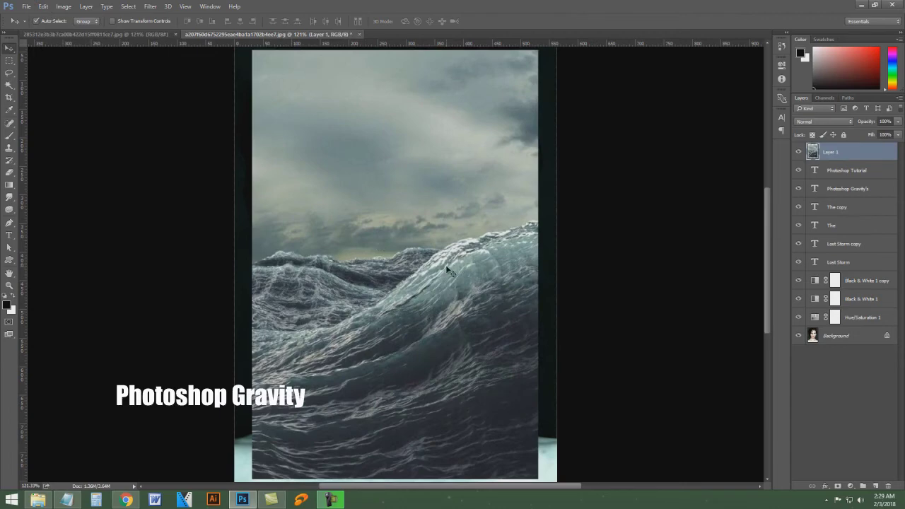
Step: Fit the poster on screen and move the sea image up
left_click(185, 6)
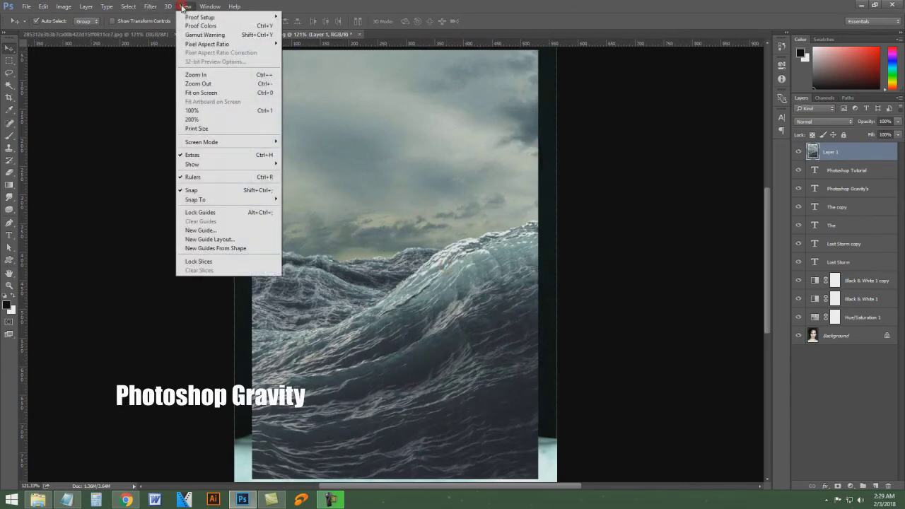
left_click(212, 92)
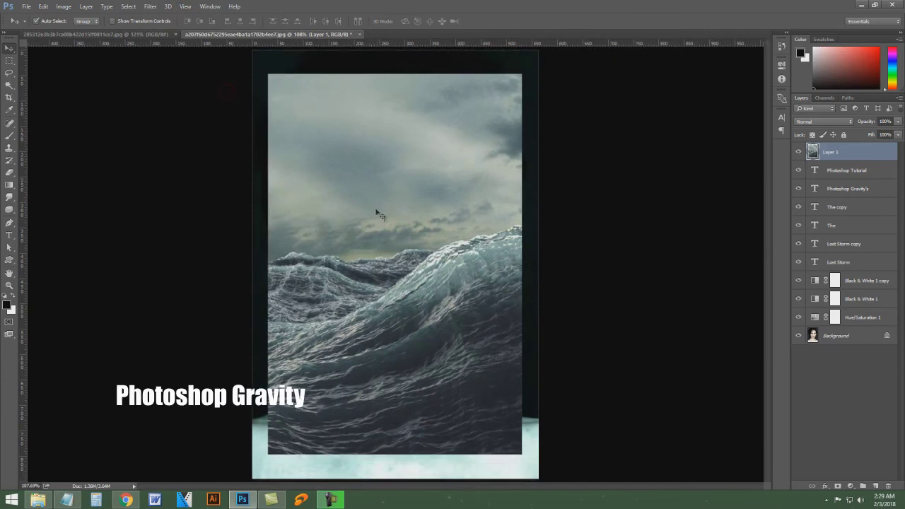
left_click_drag(366, 202, 360, 175)
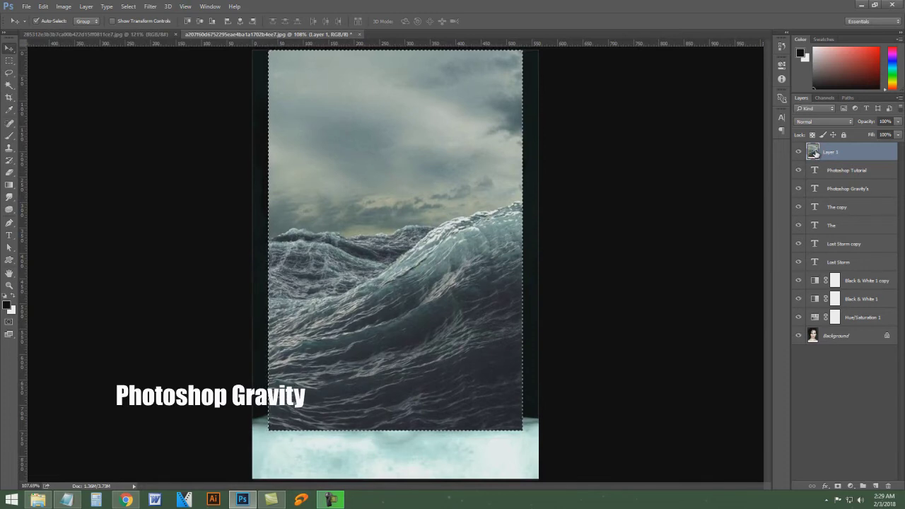
Step: Crop the canvas to the sea image's bounds, then deselect
left_click(62, 6)
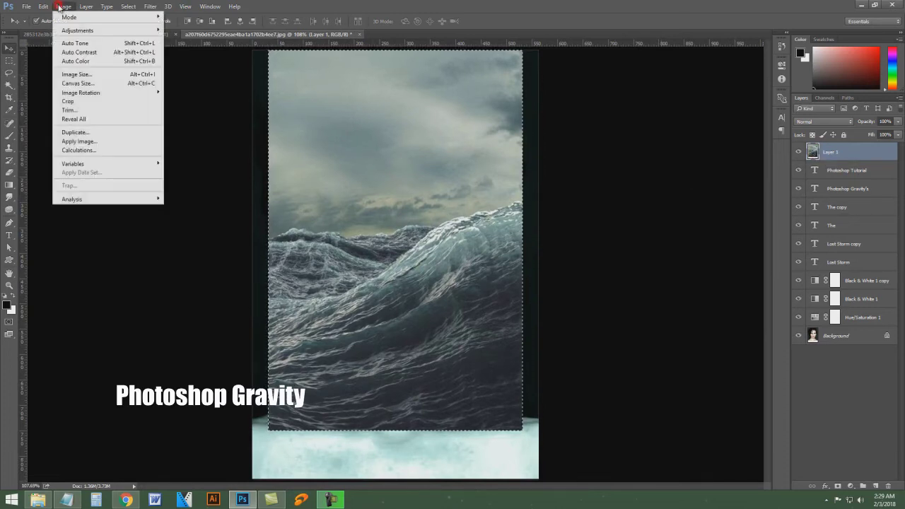
left_click(103, 102)
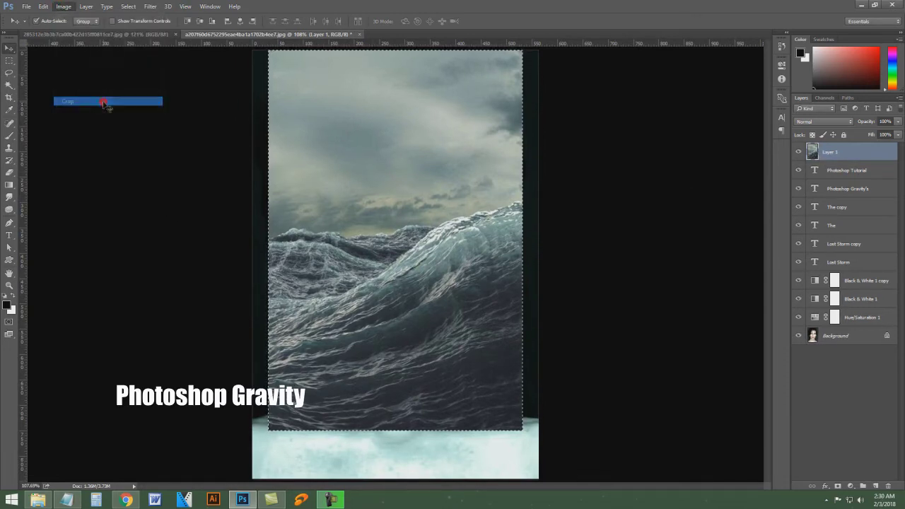
left_click(128, 8)
left_click(172, 27)
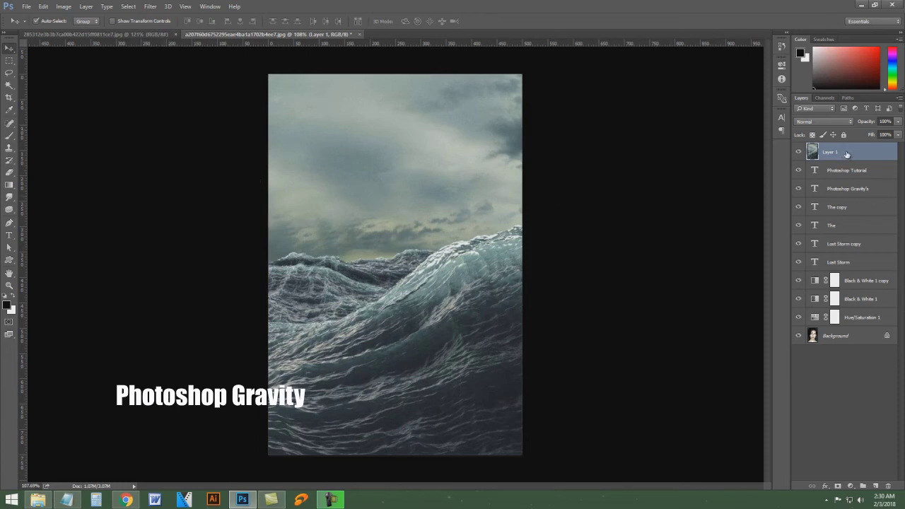
Step: Move the sea layer below the Lost Storm title layers and reposition the sea image
left_click(85, 6)
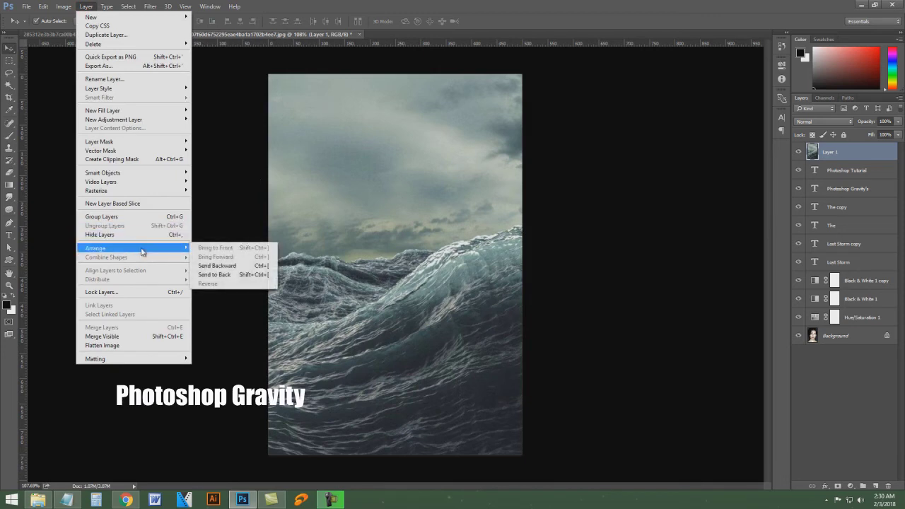
left_click(217, 265)
key("ctrl+bracketleft")
key("ctrl+bracketleft")
key("ctrl+bracketleft")
key("ctrl+bracketleft")
key("ctrl+bracketleft")
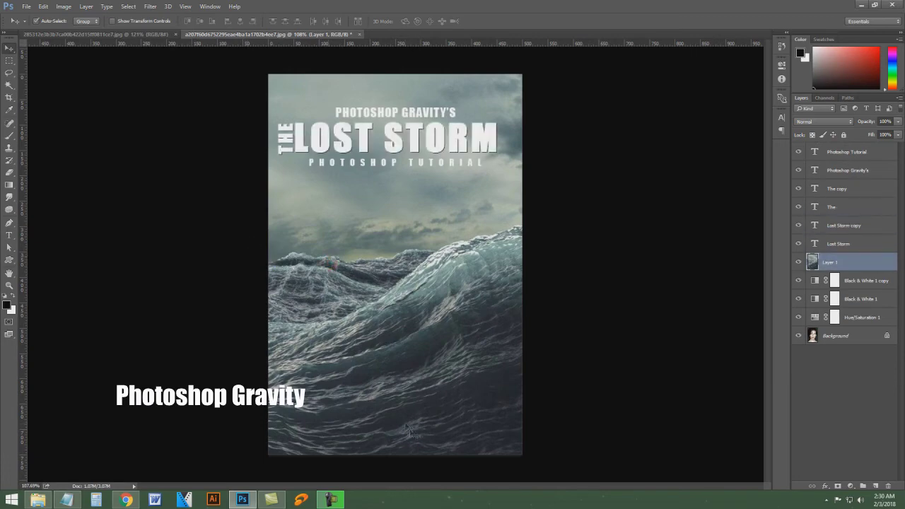
mouse_move(394, 427)
left_mouse_down()
mouse_move(392, 299)
mouse_move(395, 389)
left_mouse_up()
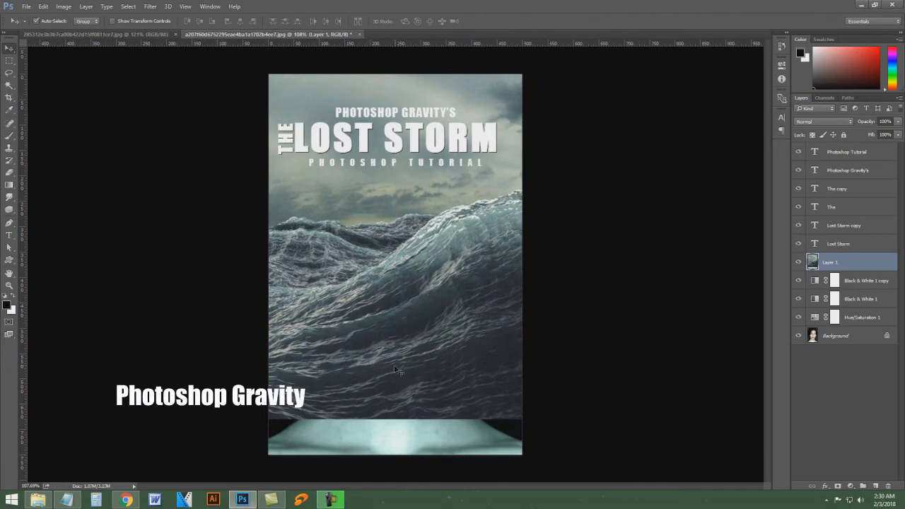
left_click(85, 8)
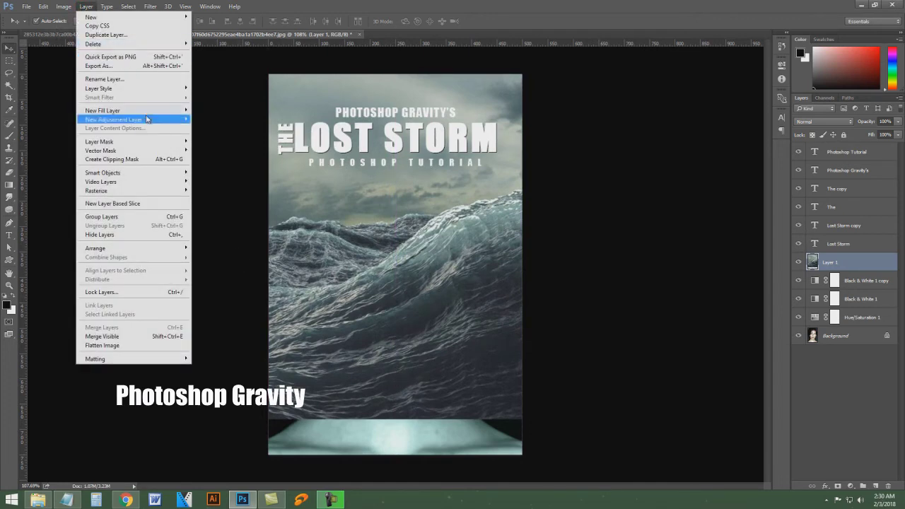
mouse_move(99, 142)
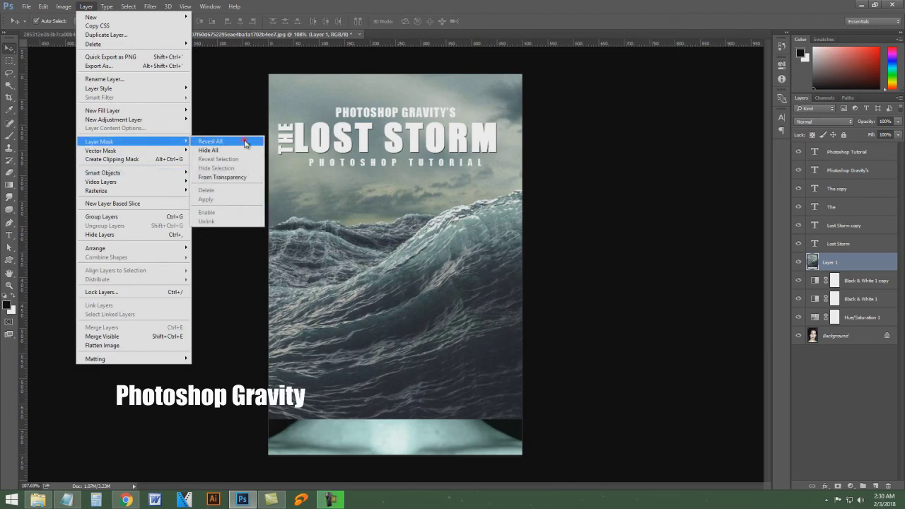
Step: Add a Reveal All mask to the sea layer and paint out the lower sea and chin area
left_click(245, 143)
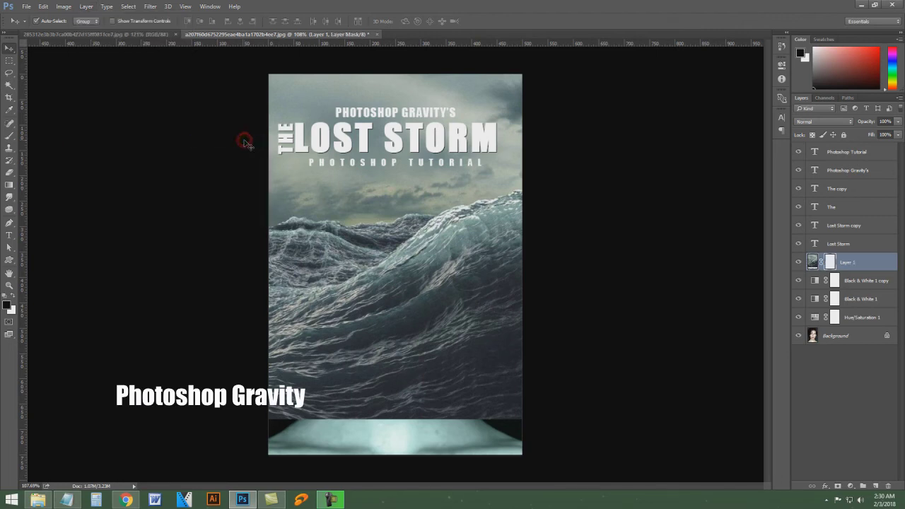
left_click(8, 135)
mouse_move(337, 438)
left_mouse_down()
mouse_move(527, 398)
mouse_move(515, 374)
mouse_move(535, 286)
mouse_move(488, 347)
mouse_move(431, 347)
mouse_move(396, 396)
mouse_move(422, 368)
left_mouse_up()
mouse_move(396, 332)
left_mouse_down()
mouse_move(304, 396)
mouse_move(290, 333)
mouse_move(244, 324)
mouse_move(304, 354)
mouse_move(319, 312)
mouse_move(290, 344)
left_mouse_up()
Step: At 50% brush opacity, softly fade the waves over the upper face and refine near the ear
left_click(198, 22)
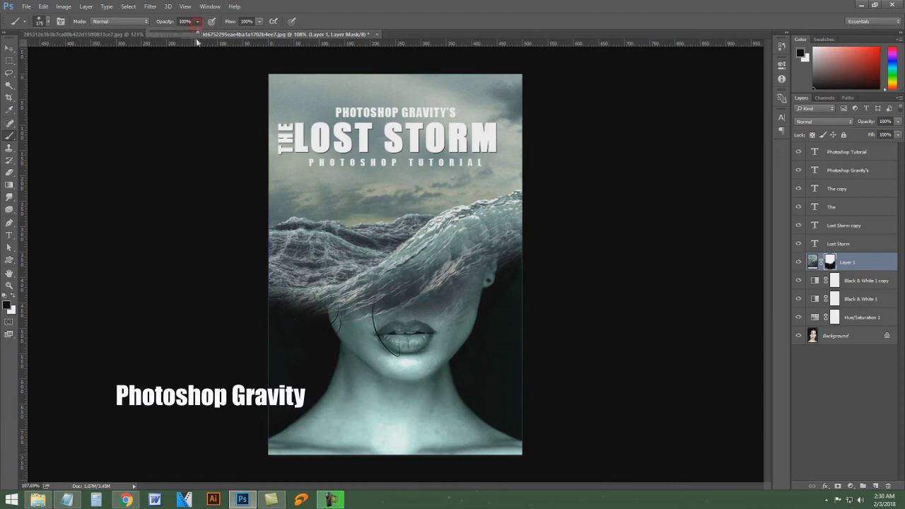
left_click_drag(179, 34, 174, 33)
mouse_move(452, 283)
left_mouse_down()
mouse_move(368, 348)
mouse_move(499, 280)
left_mouse_up()
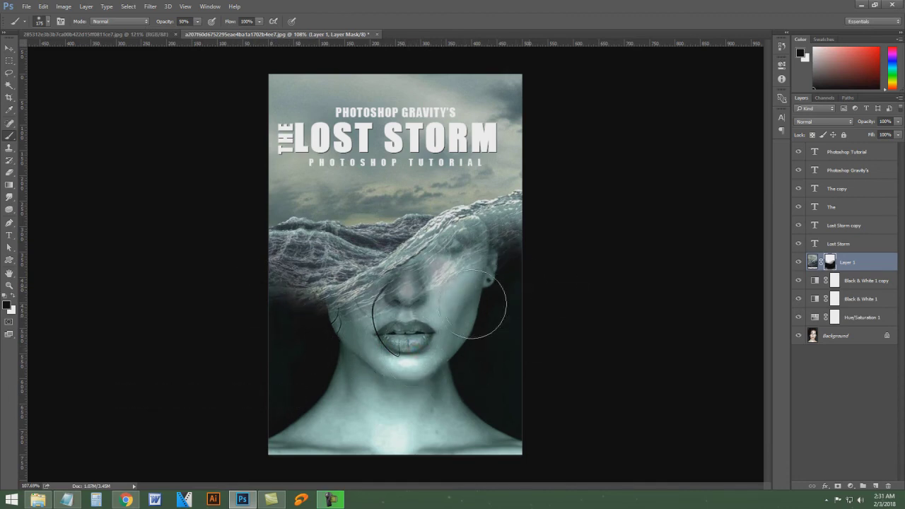
left_click(13, 298)
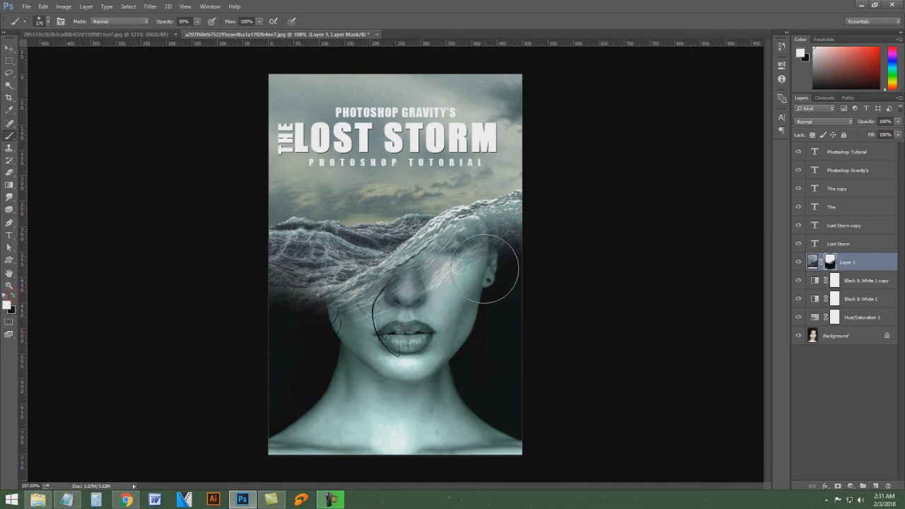
mouse_move(489, 263)
left_mouse_down()
mouse_move(473, 267)
mouse_move(462, 258)
mouse_move(445, 213)
left_mouse_up()
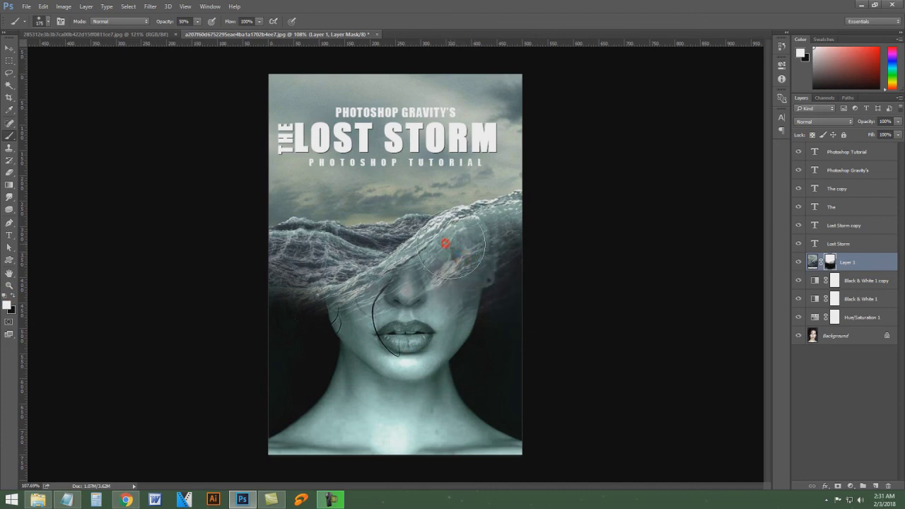
left_click(15, 300)
mouse_move(516, 293)
left_mouse_down()
mouse_move(503, 283)
mouse_move(460, 323)
left_mouse_up()
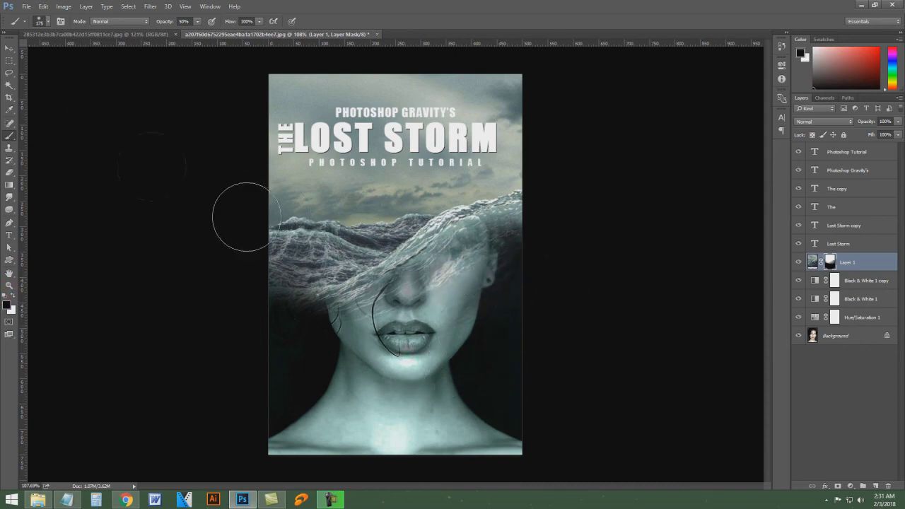
left_click(9, 48)
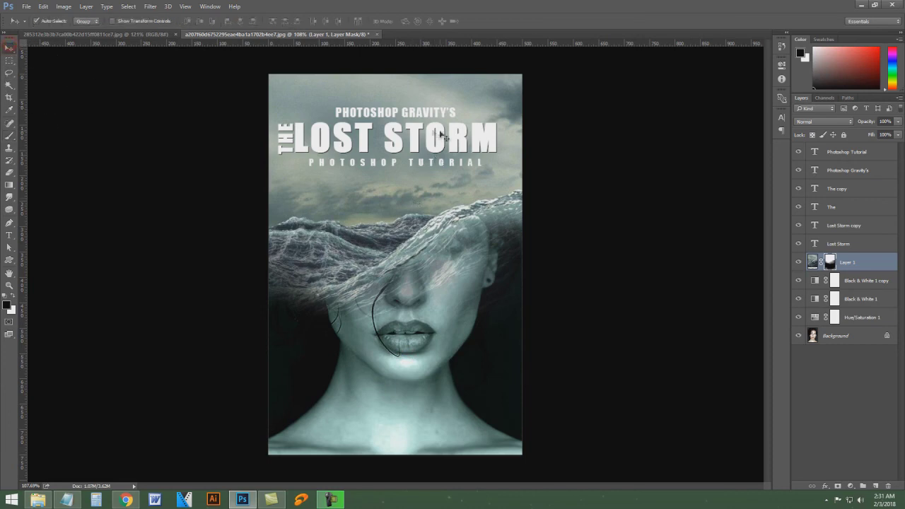
Step: Select all six title text layers and move them together toward the poster's top edge
left_click(422, 114)
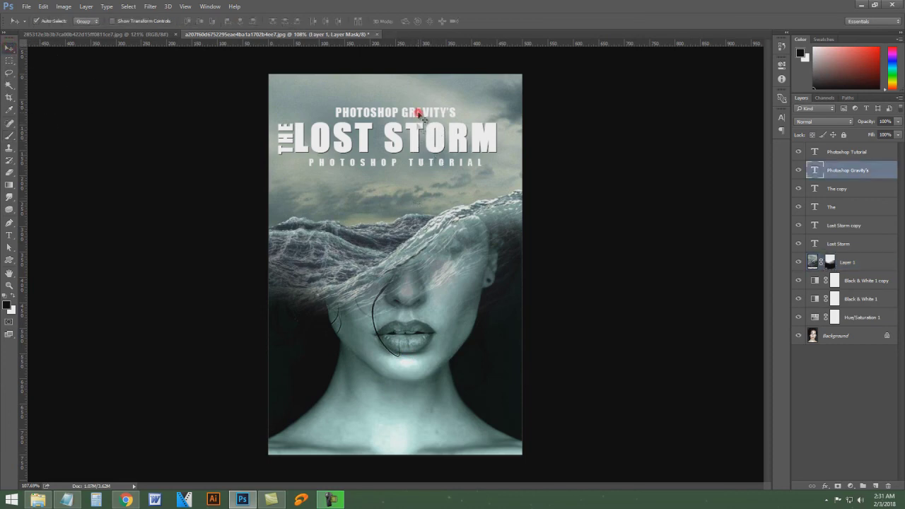
left_click(853, 244)
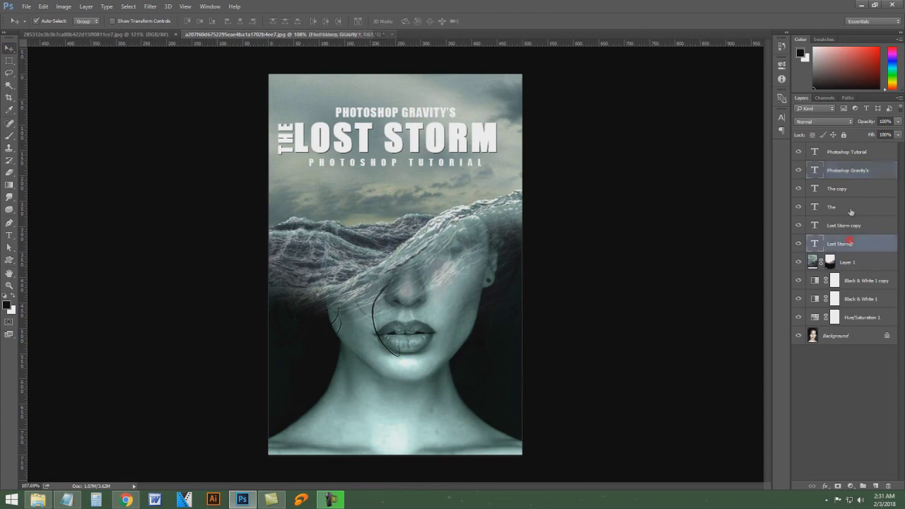
left_click(844, 152, "shift")
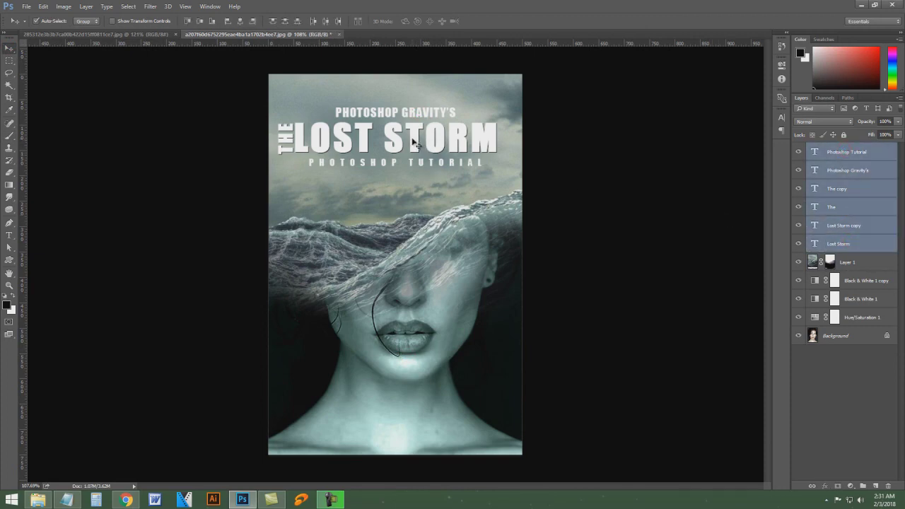
left_click_drag(414, 142, 415, 117)
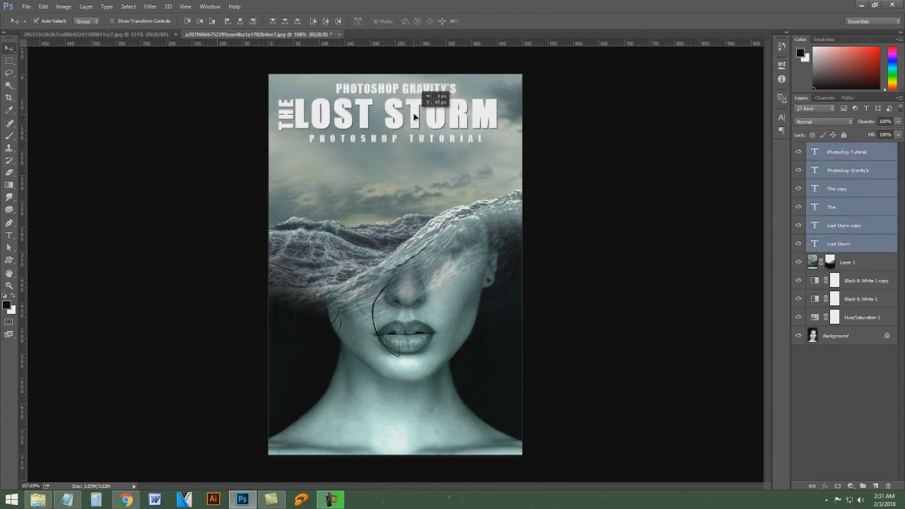
left_click_drag(414, 115, 415, 120)
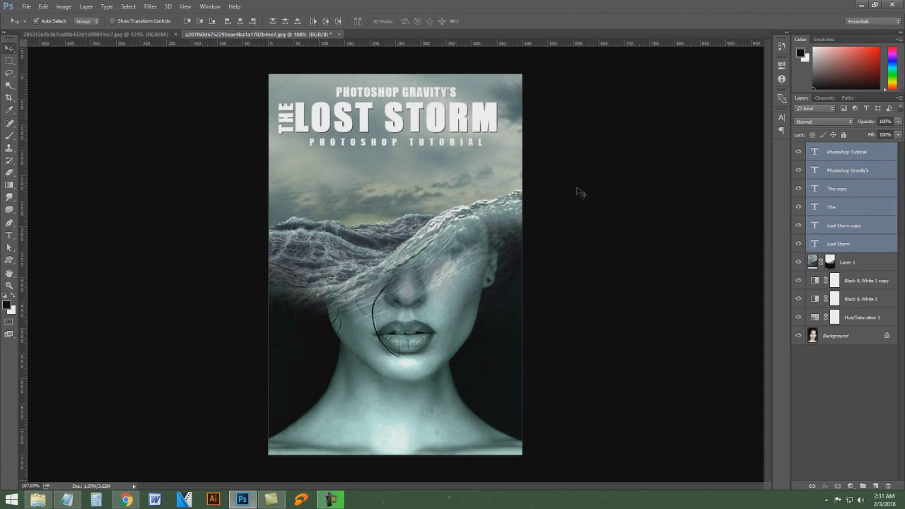
left_click(578, 183)
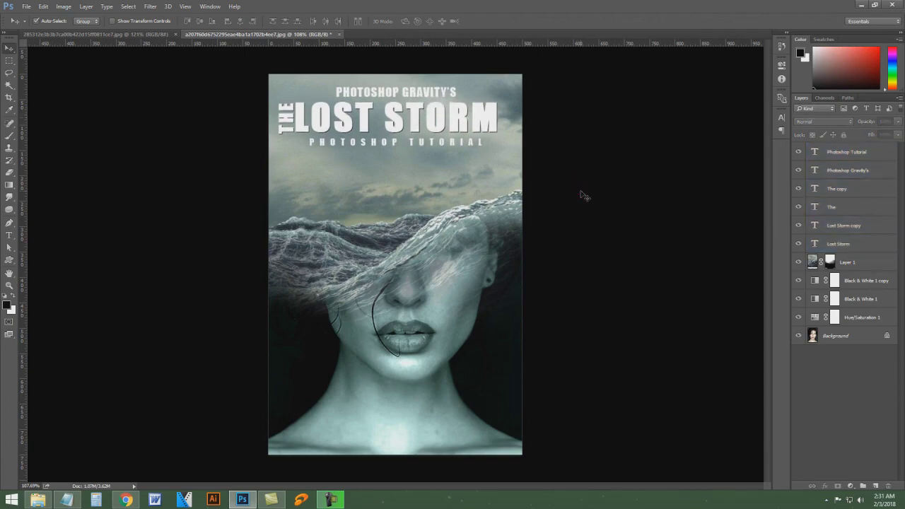